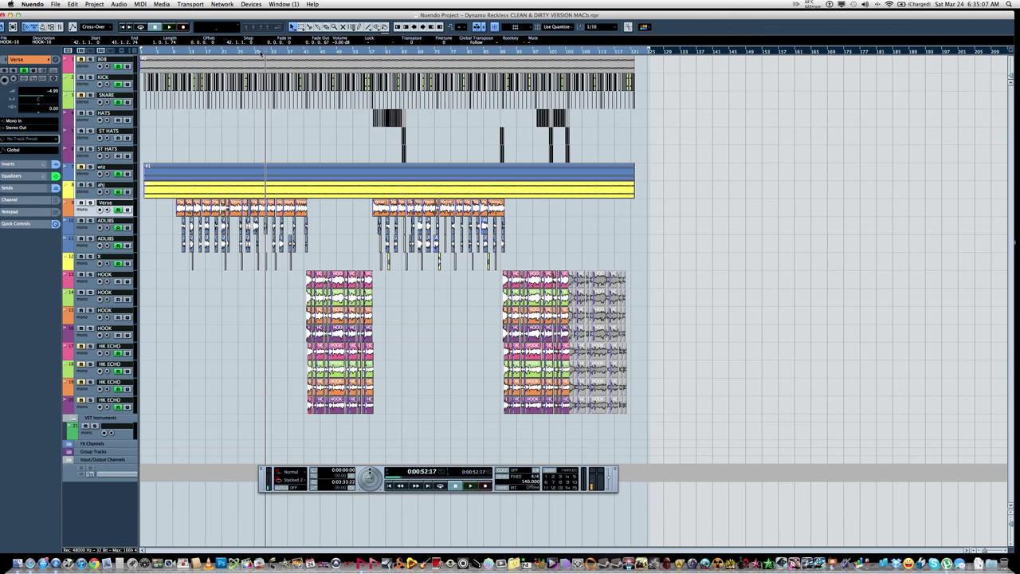
Step: Play back the first verse from about 0:44 in the CLEAN & DIRTY VERSION project
click(257, 53)
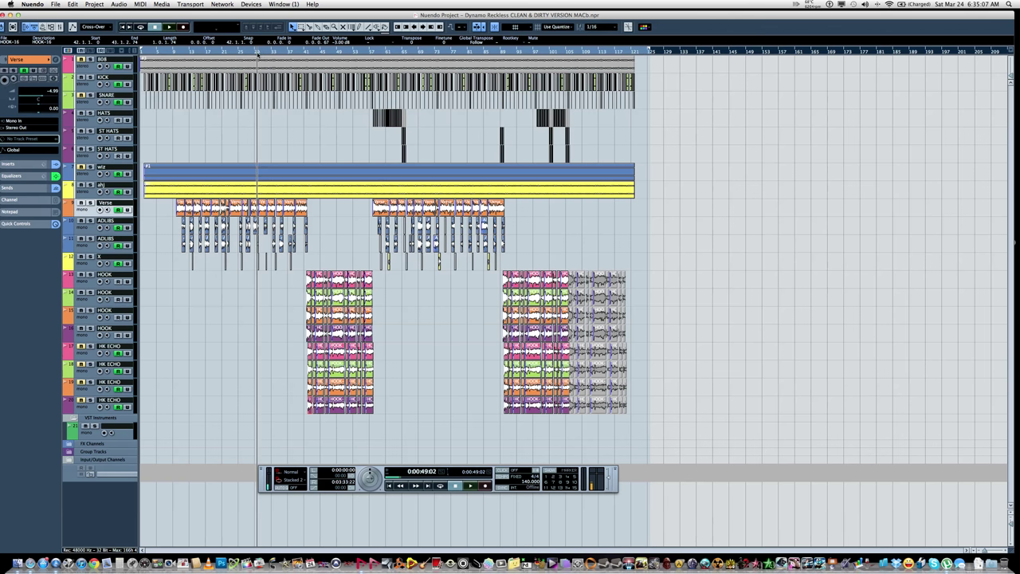
click(271, 53)
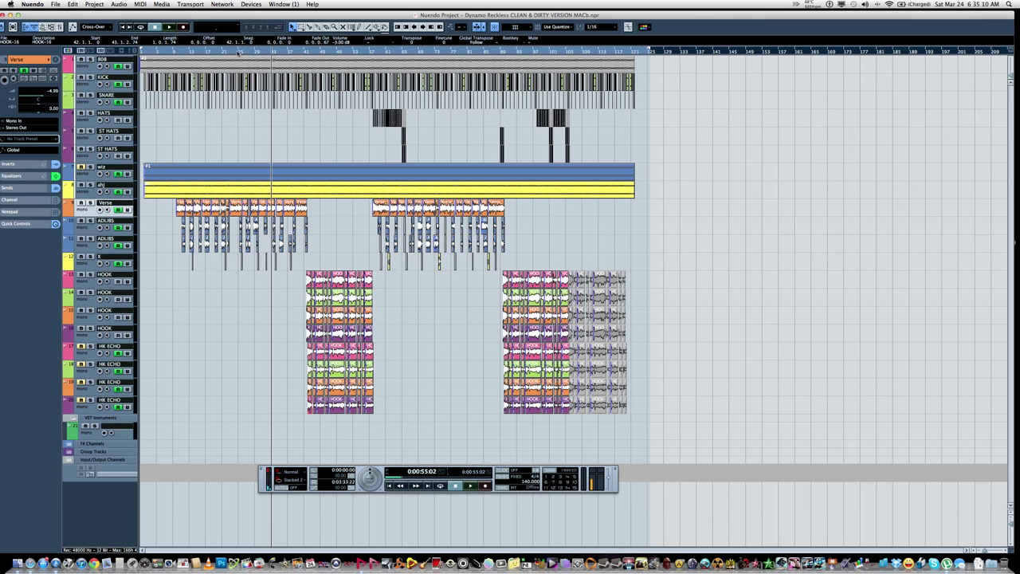
click(245, 52)
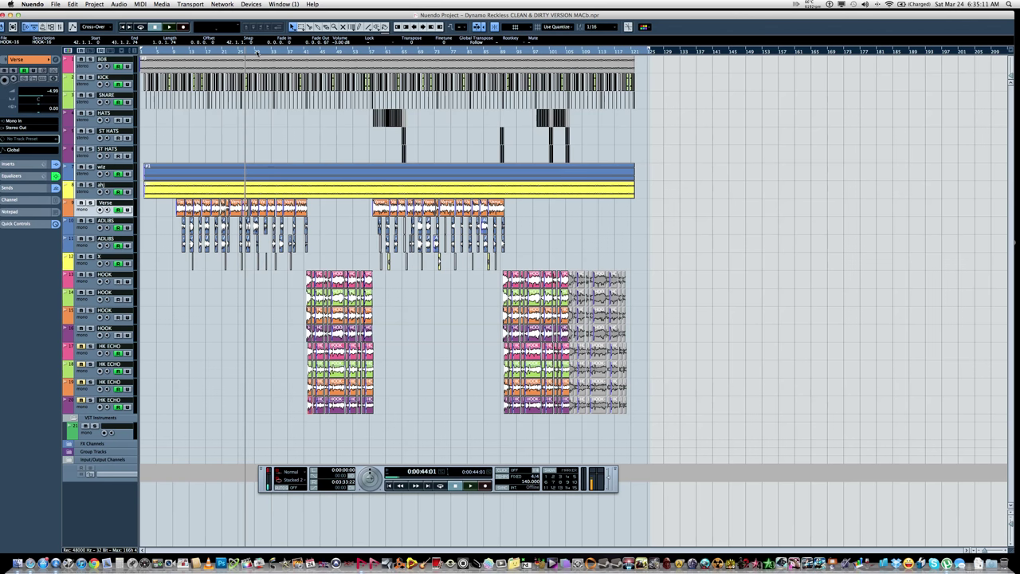
key(h)
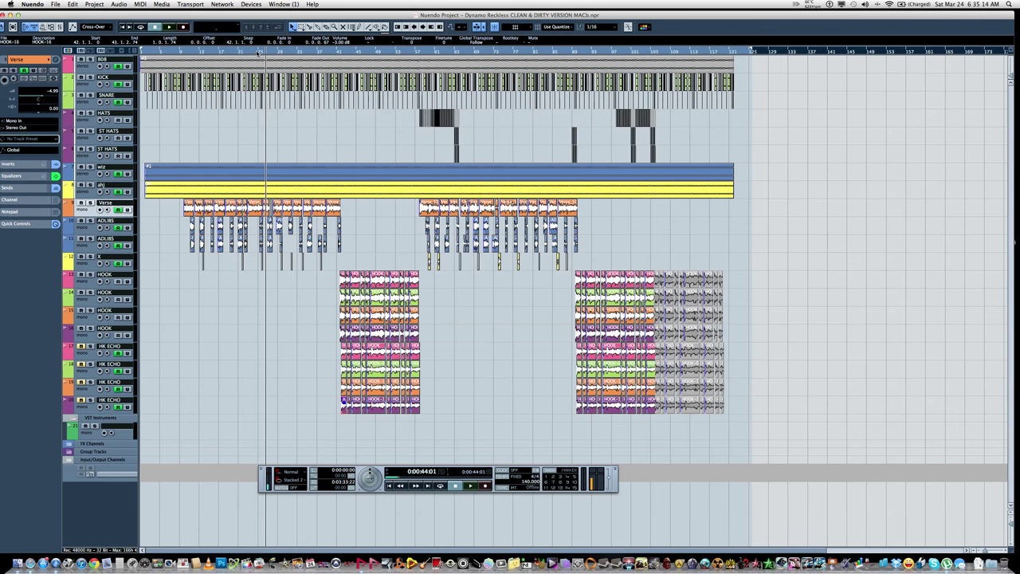
key(h)
key(space)
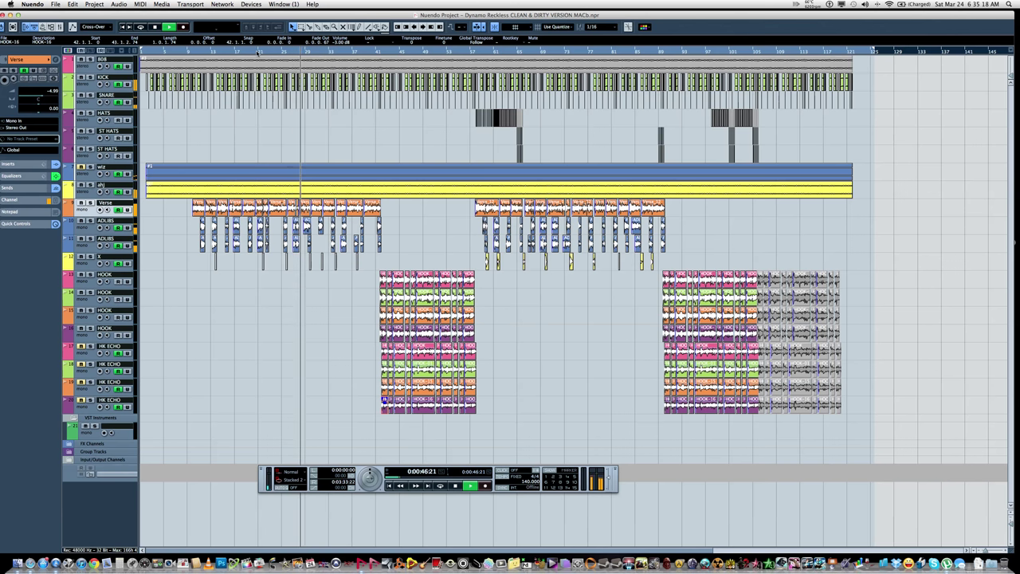
key(space)
Step: Listen to the first verse from about 0:33, then again from about 0:47
click(256, 52)
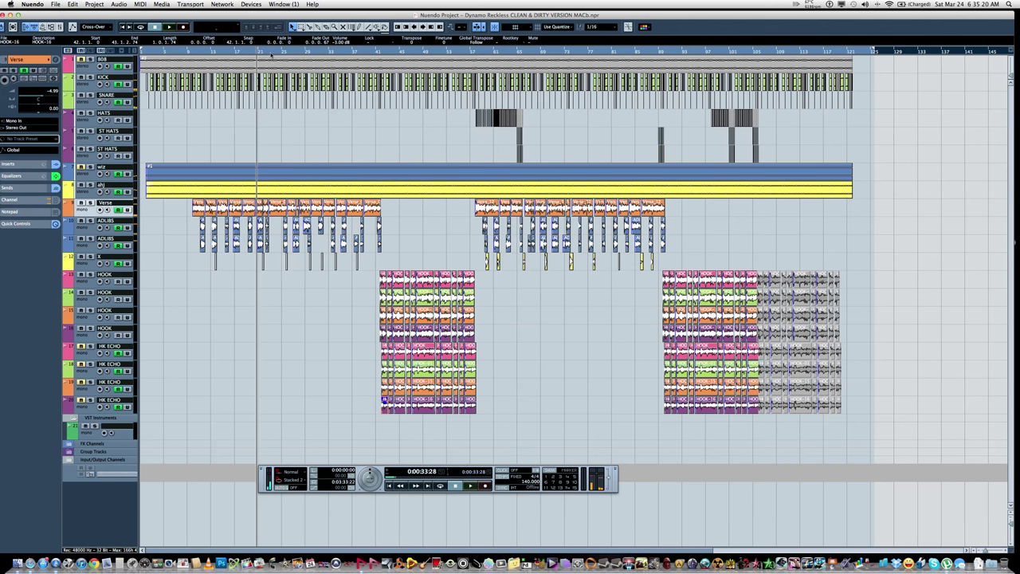
key(space)
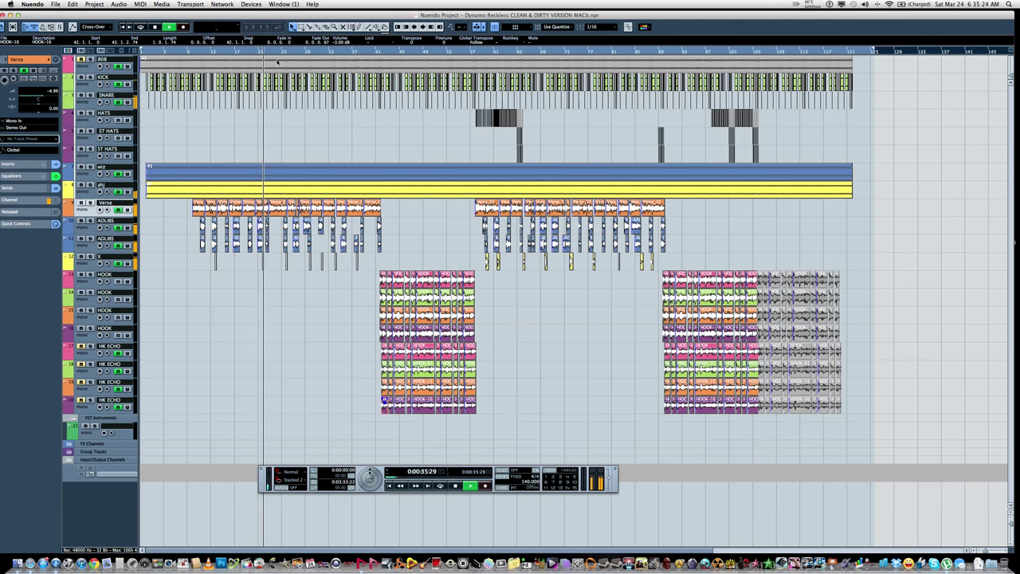
key(space)
click(303, 52)
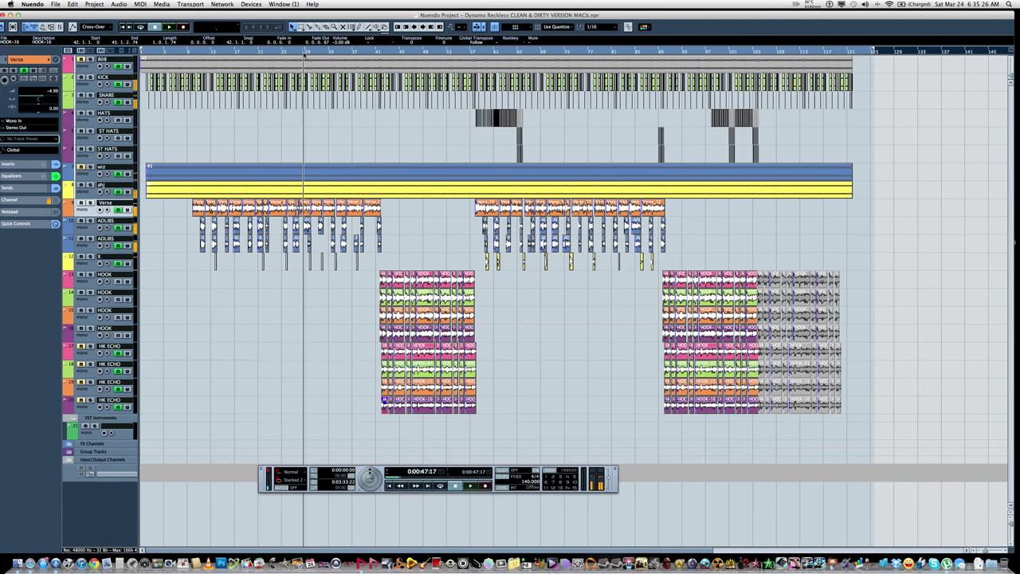
key(space)
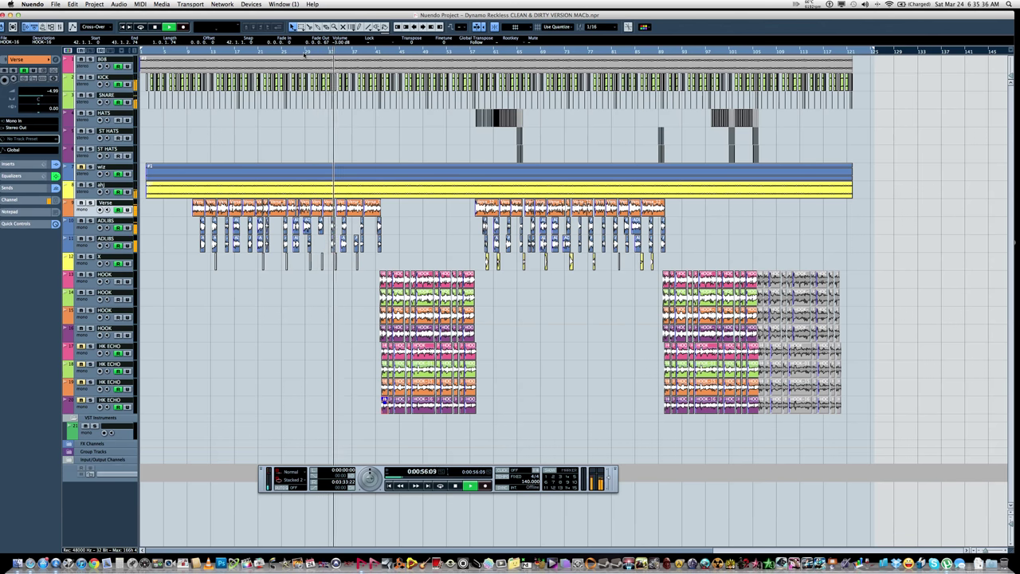
key(space)
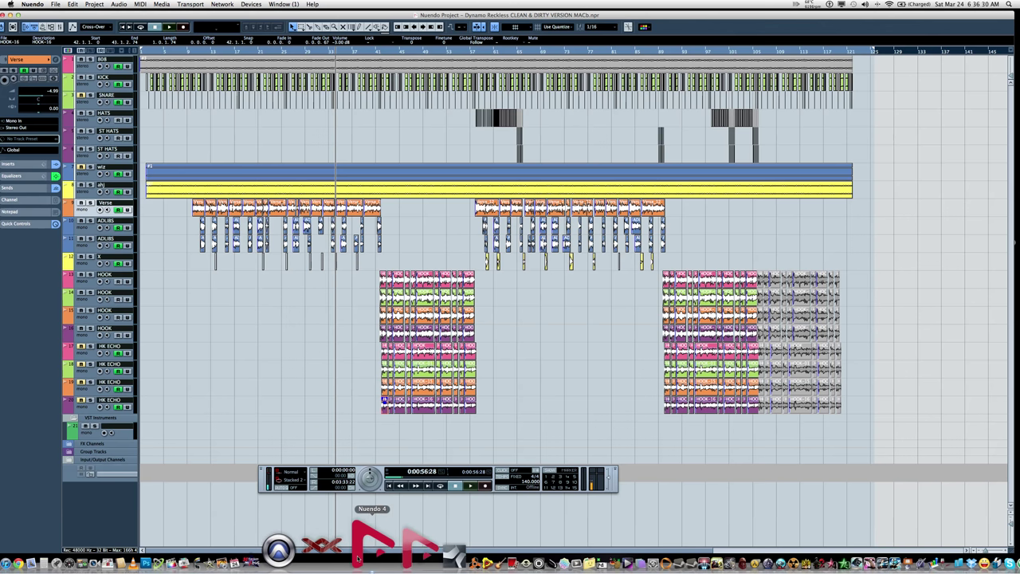
Step: Switch to the open project "Dynamo Reckless CLEAN use for edits MAC.npr" and make it the active project
right_click(357, 557)
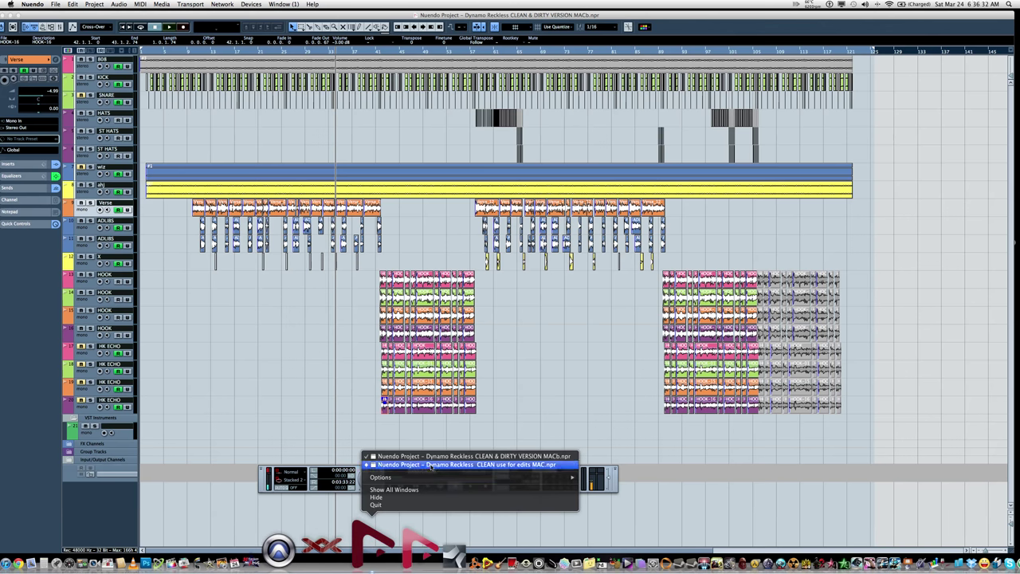
click(431, 466)
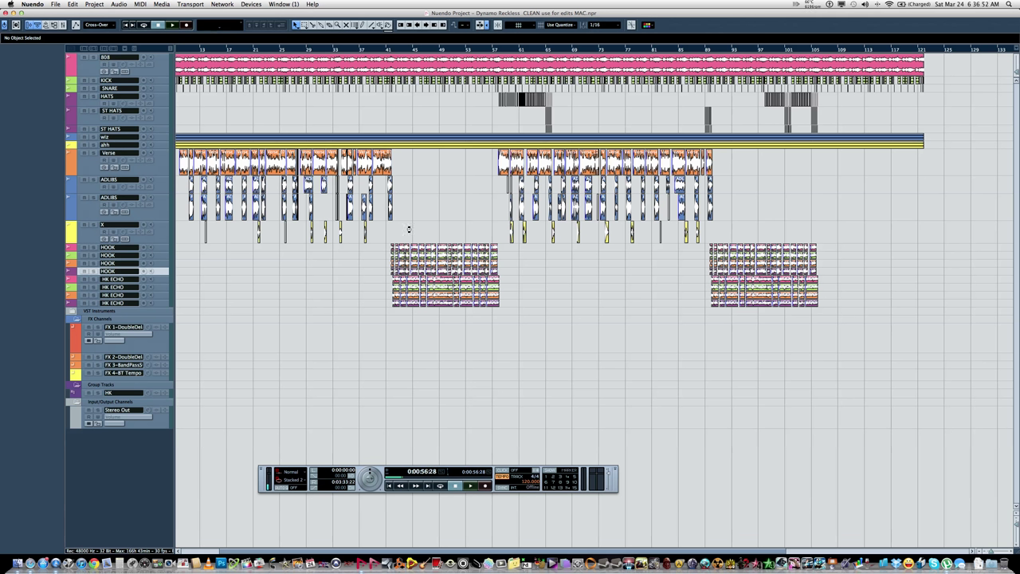
key(F3)
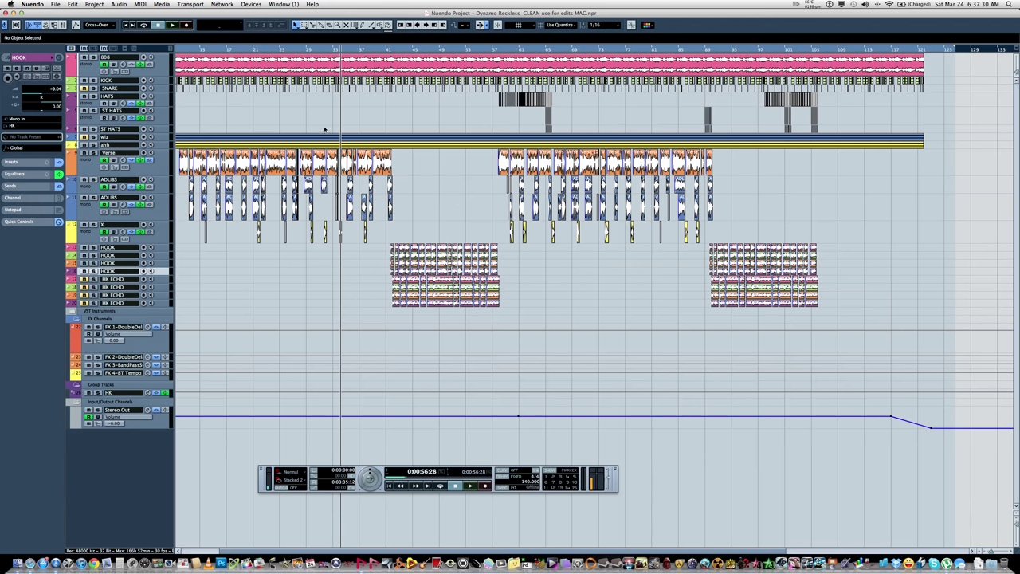
Step: Play back the clean version's first verse, starting a few bars before the 0:48 mark
click(325, 50)
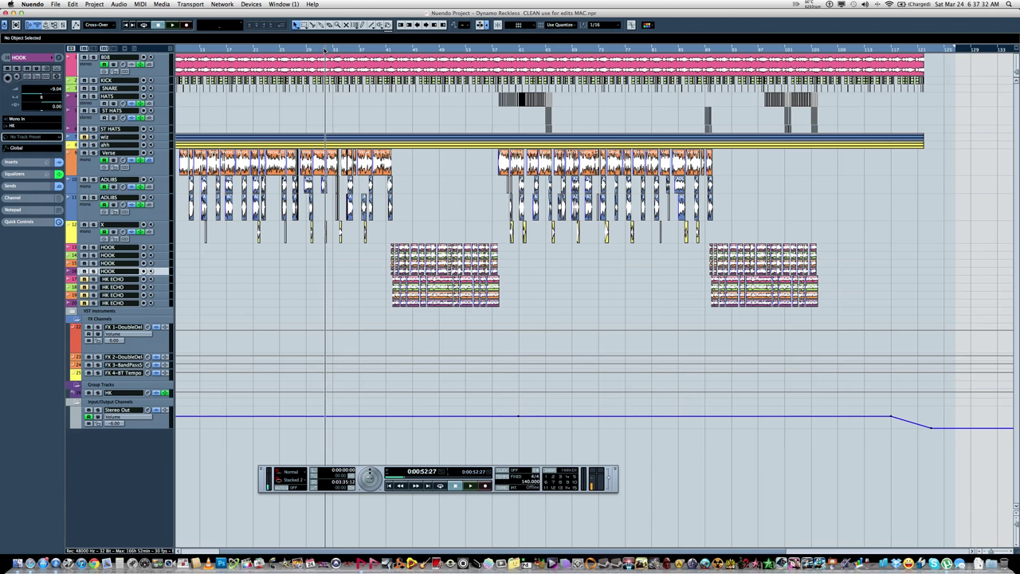
click(308, 49)
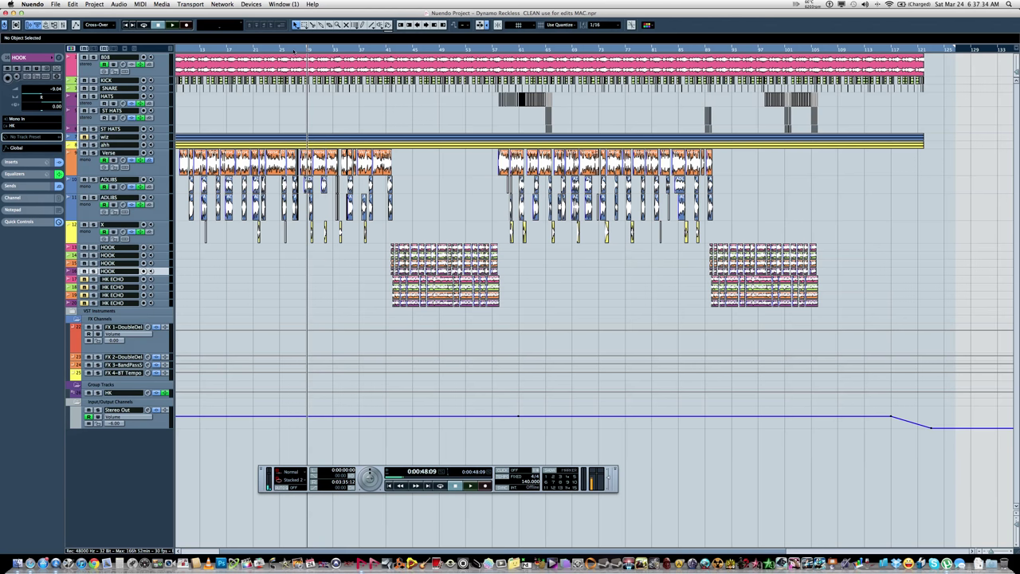
click(291, 50)
key(space)
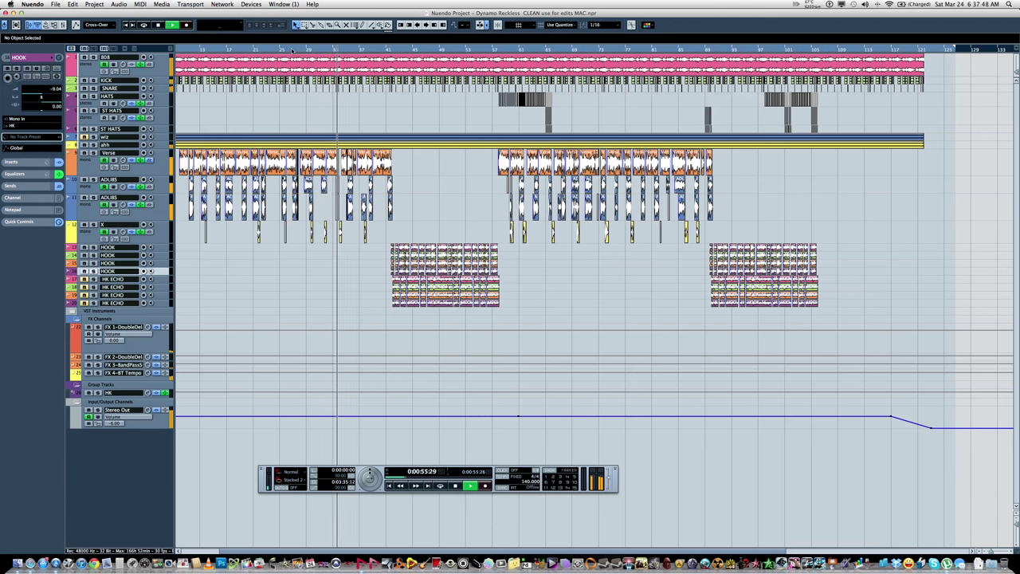
key(space)
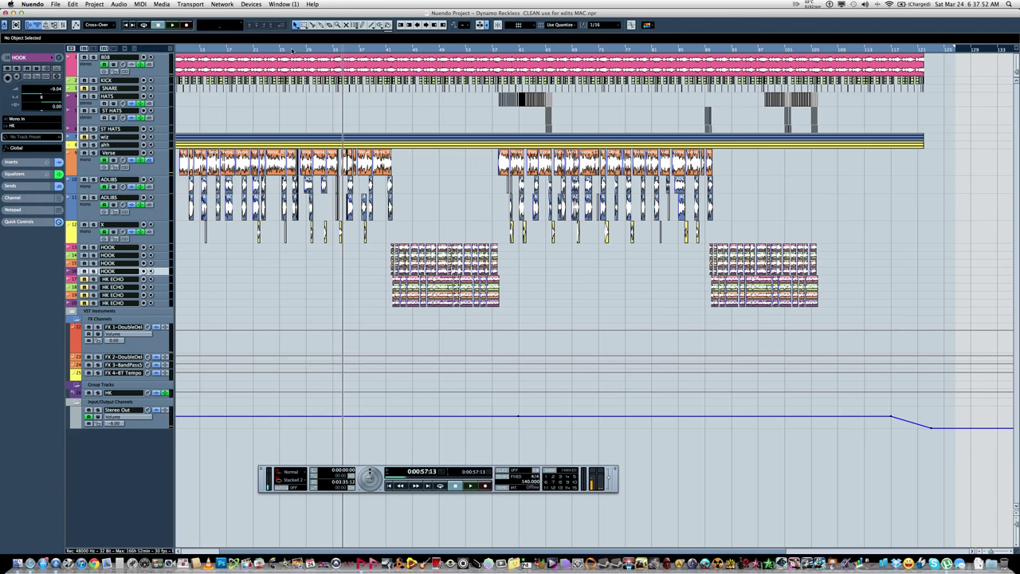
Step: Range-select all vocal tracks from Verse down to the last HK ECHO, from bar 1 to 126.2.3
key(g)
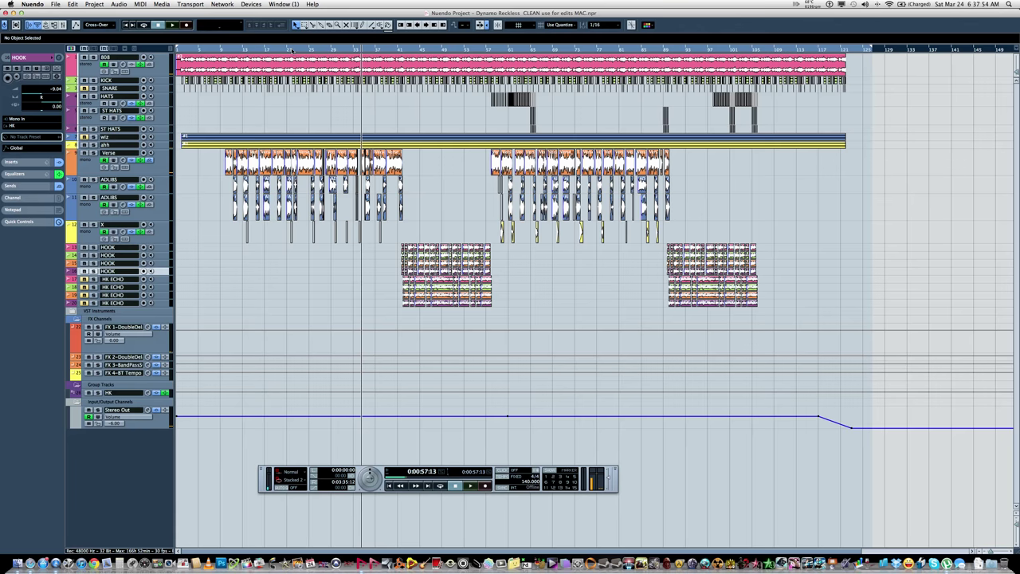
key(g)
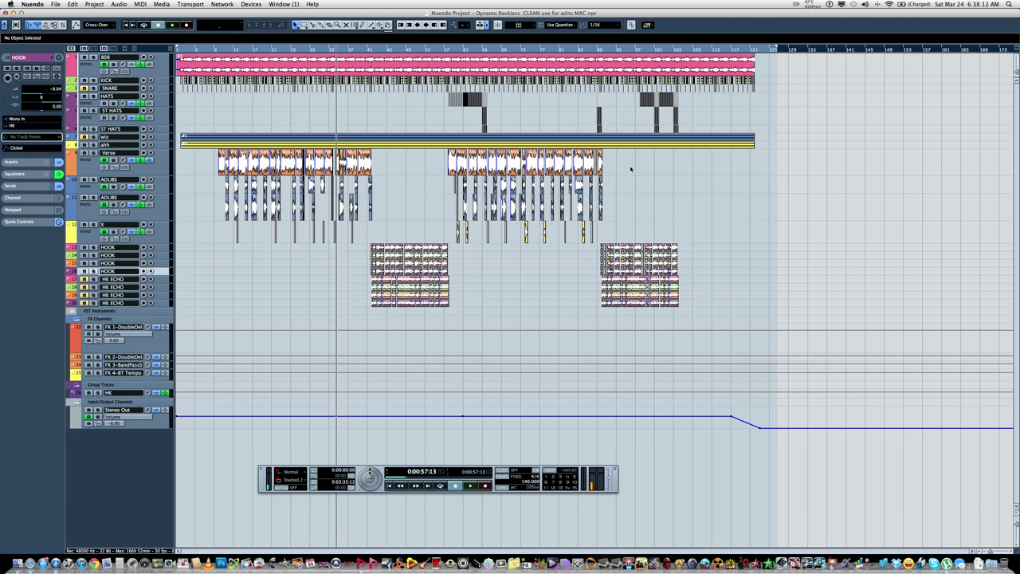
right_click(727, 164)
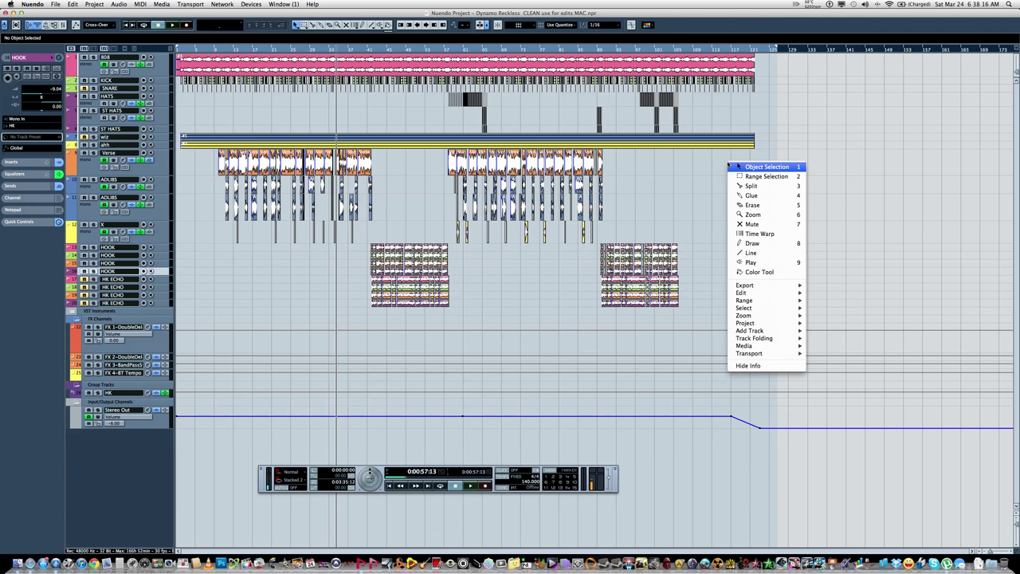
click(750, 176)
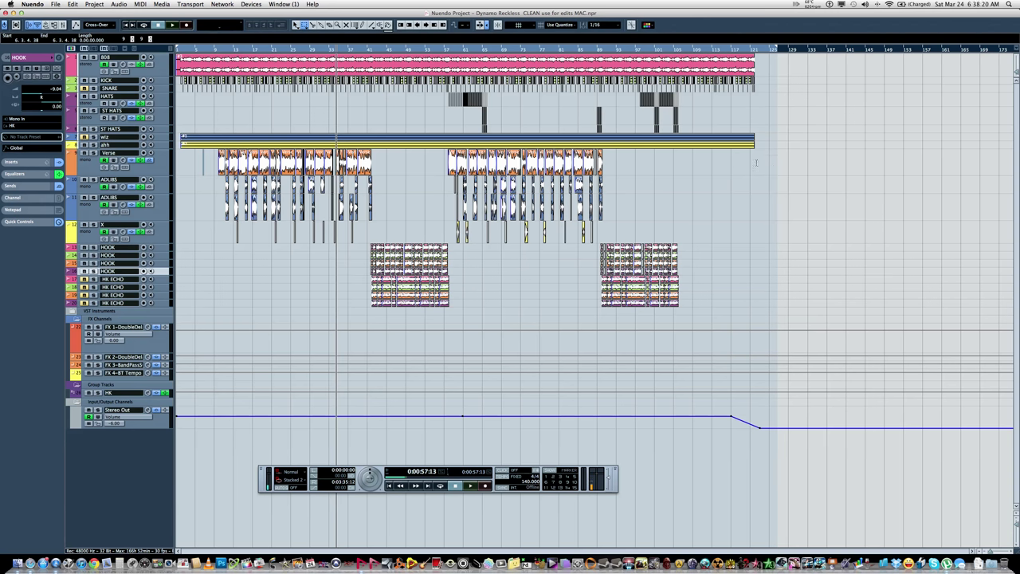
drag(756, 162, 162, 306)
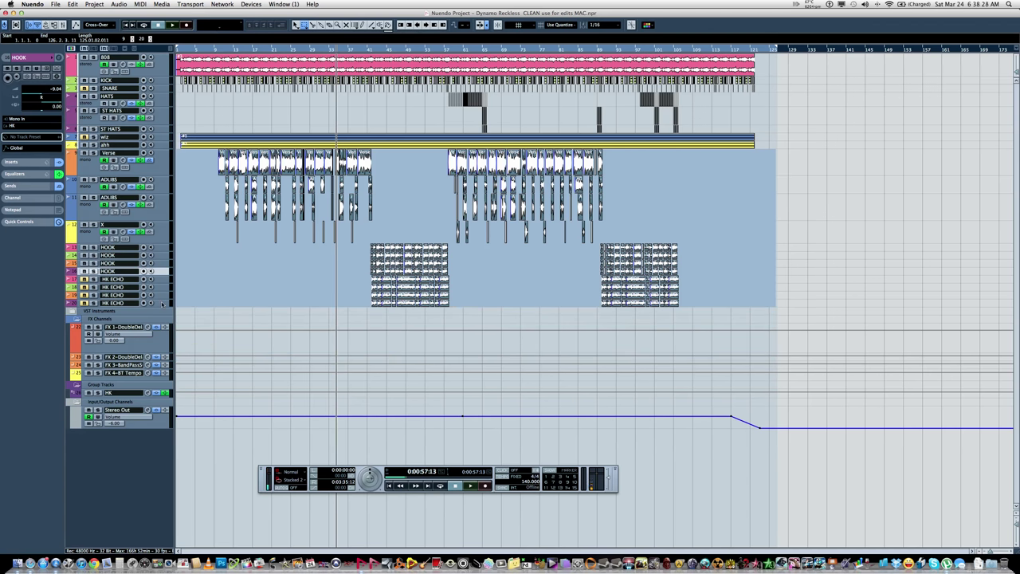
Step: Bounce the selected vocal range to continuous audio files and replace the original events
right_click(259, 251)
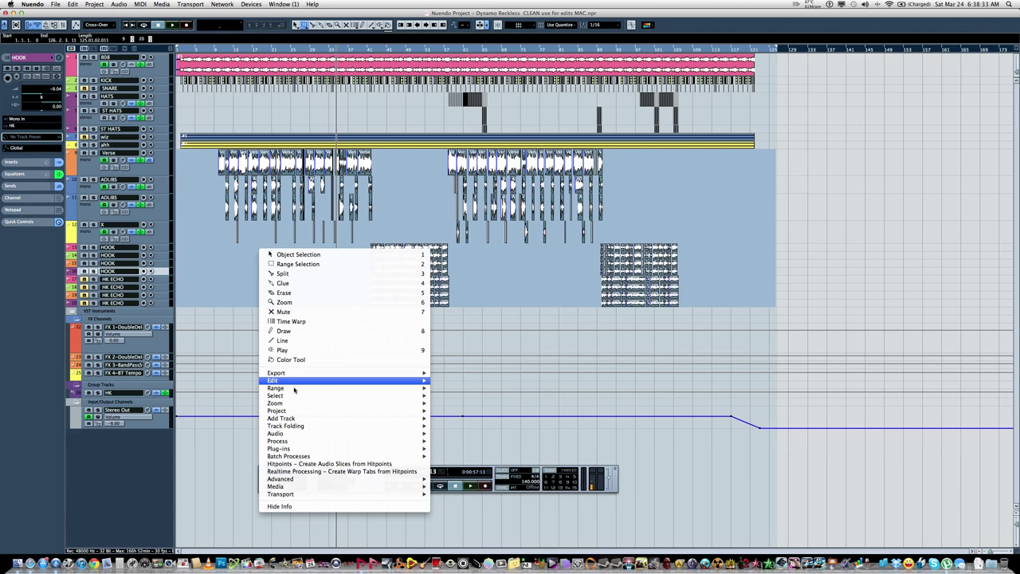
mouse_move(298, 435)
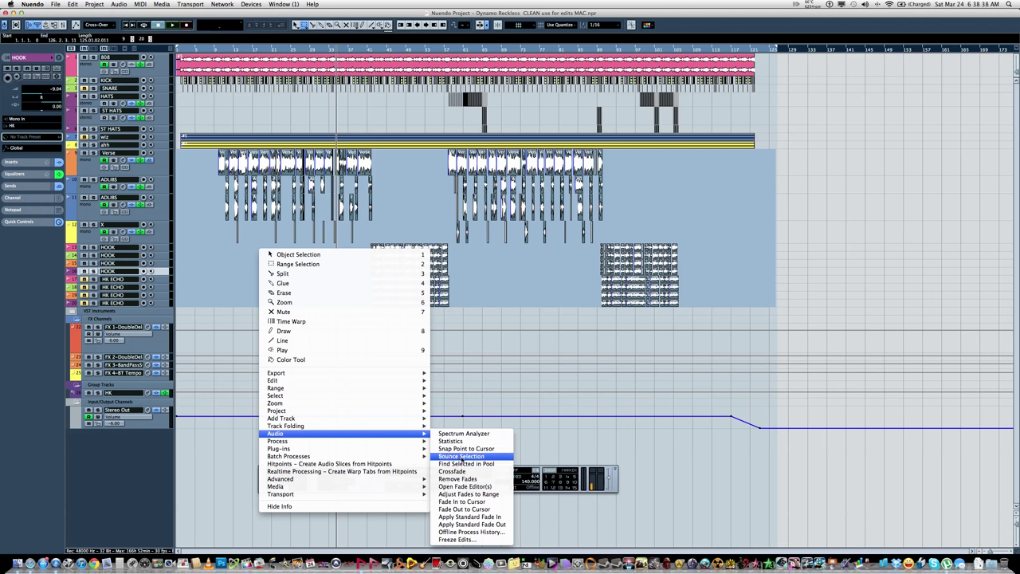
click(467, 455)
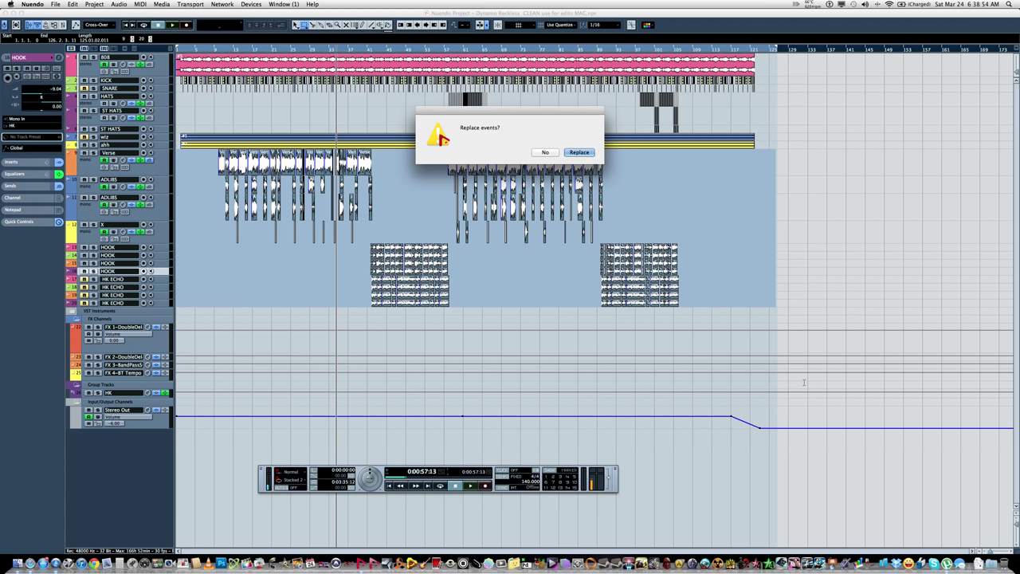
key(Return)
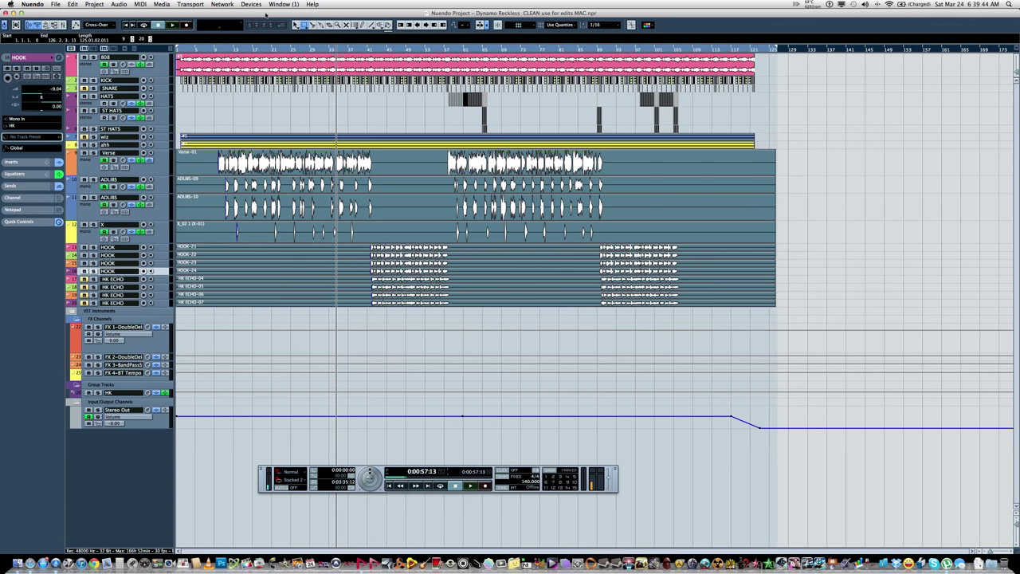
Step: Move the clean project window aside so both projects show, and close the Verse-01 sample editor
drag(266, 13, 796, 50)
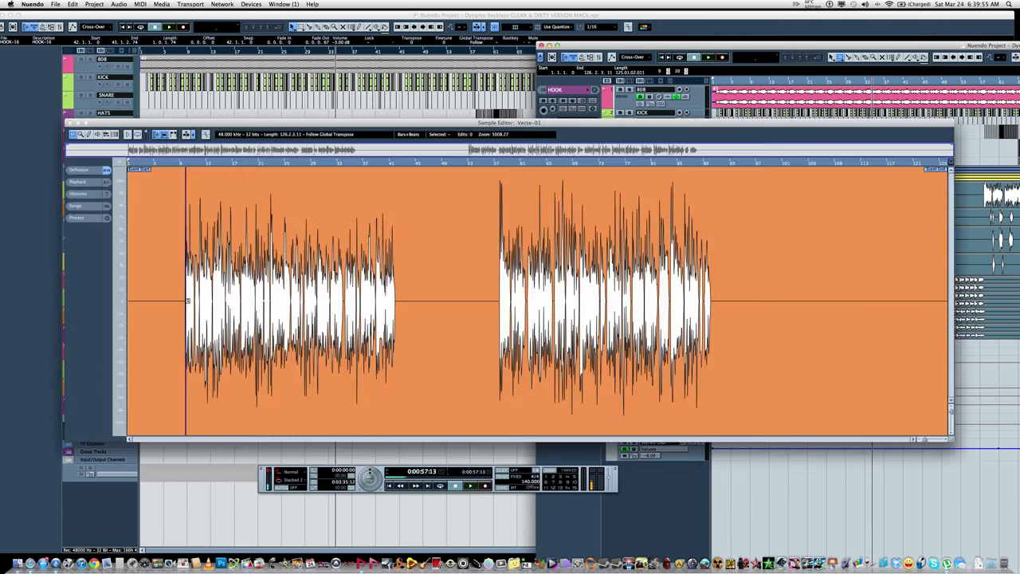
key(Return)
click(722, 348)
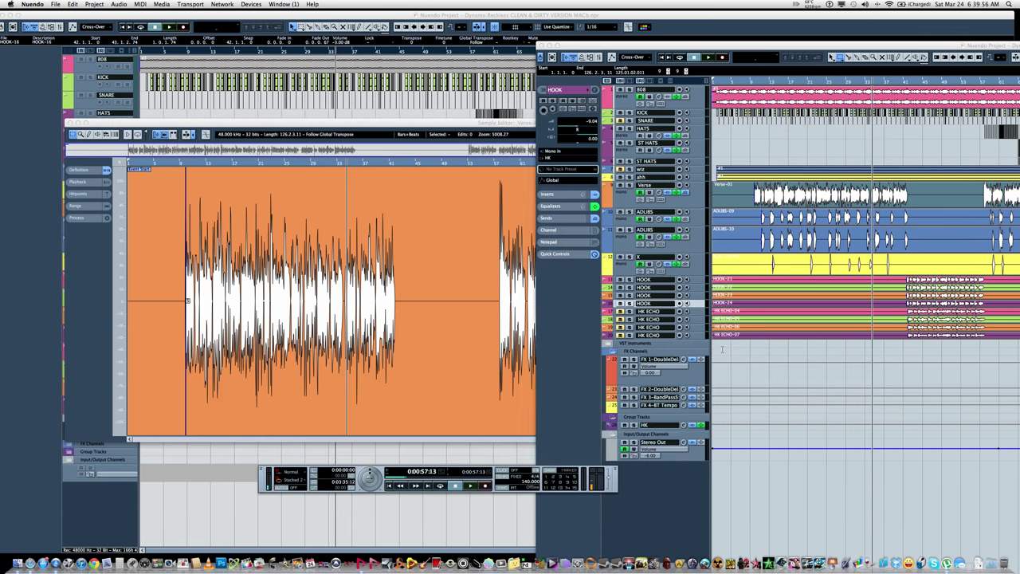
click(69, 125)
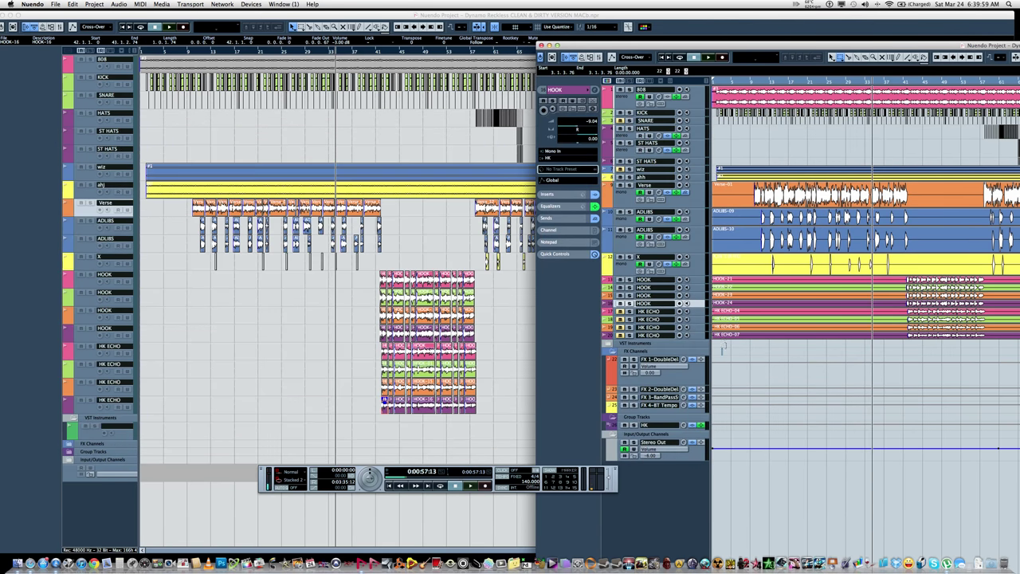
Step: Copy all bounced vocal events onto the matching tracks of the CLEAN & DIRTY VERSION project, starting at bar 1
key(super+a)
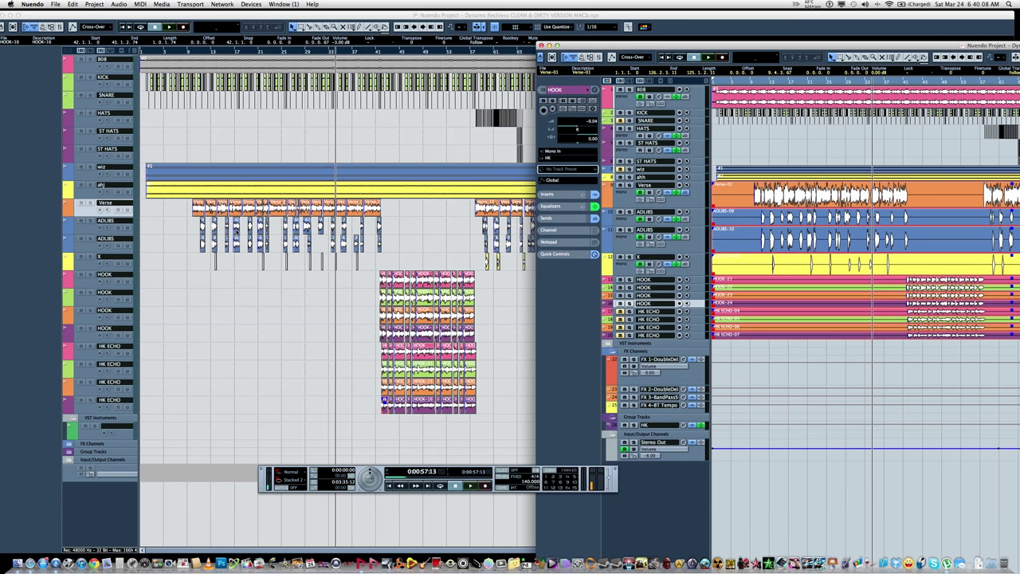
click(163, 211)
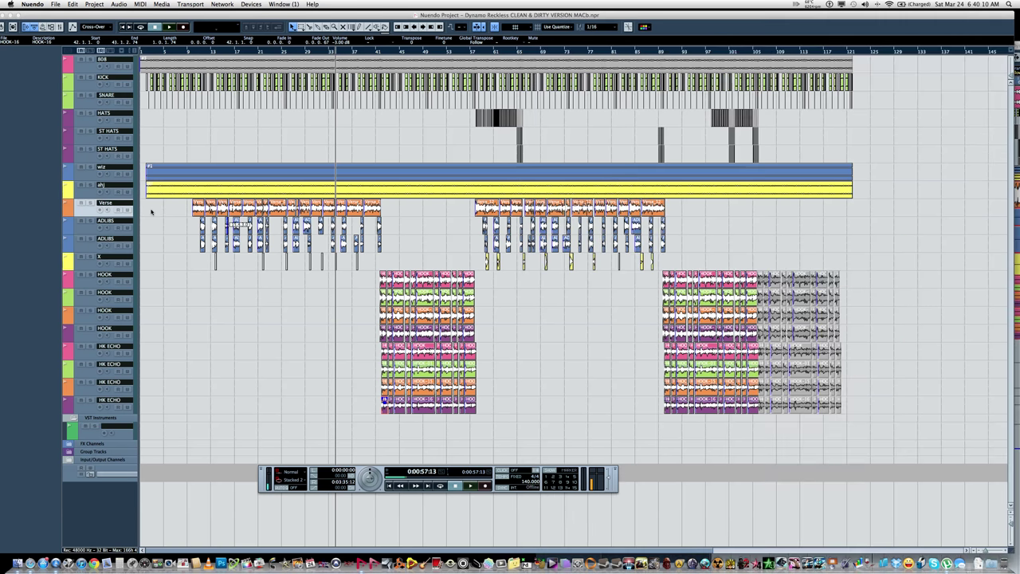
drag(146, 211, 143, 208)
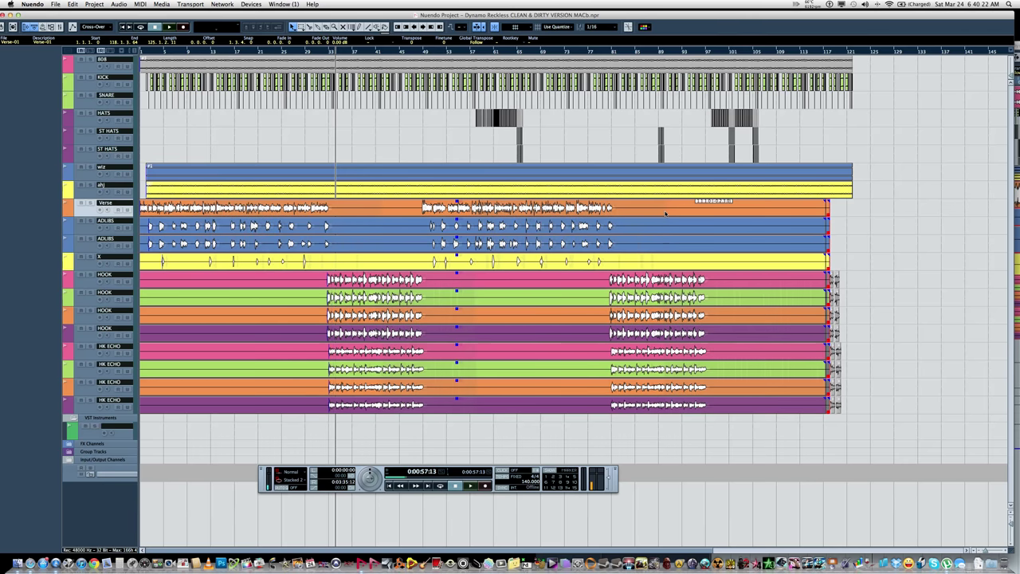
key(ctrl+z)
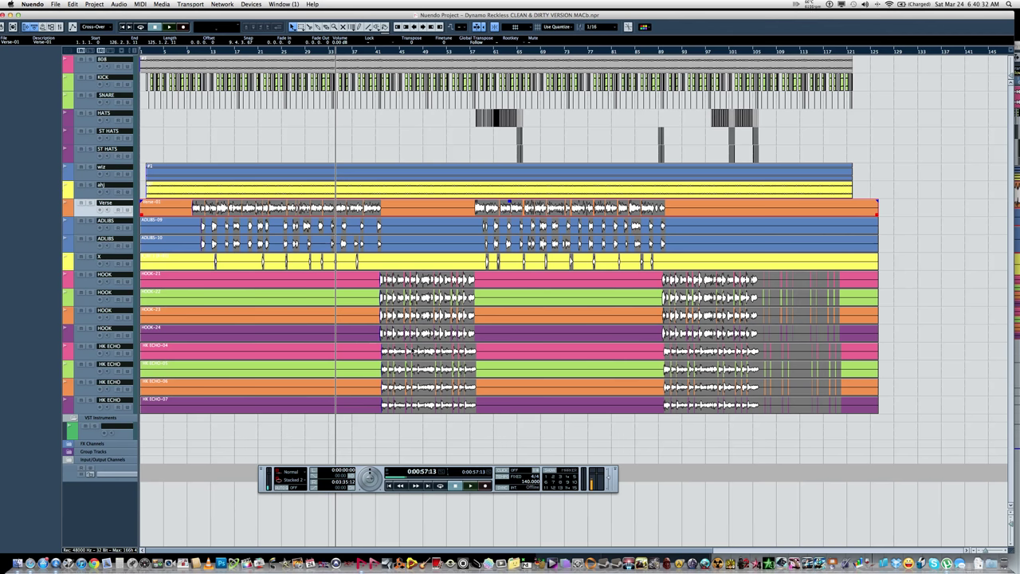
Step: Reposition the CLEAN & DIRTY VERSION project window so its whole track list and title bar are in view
key(g)
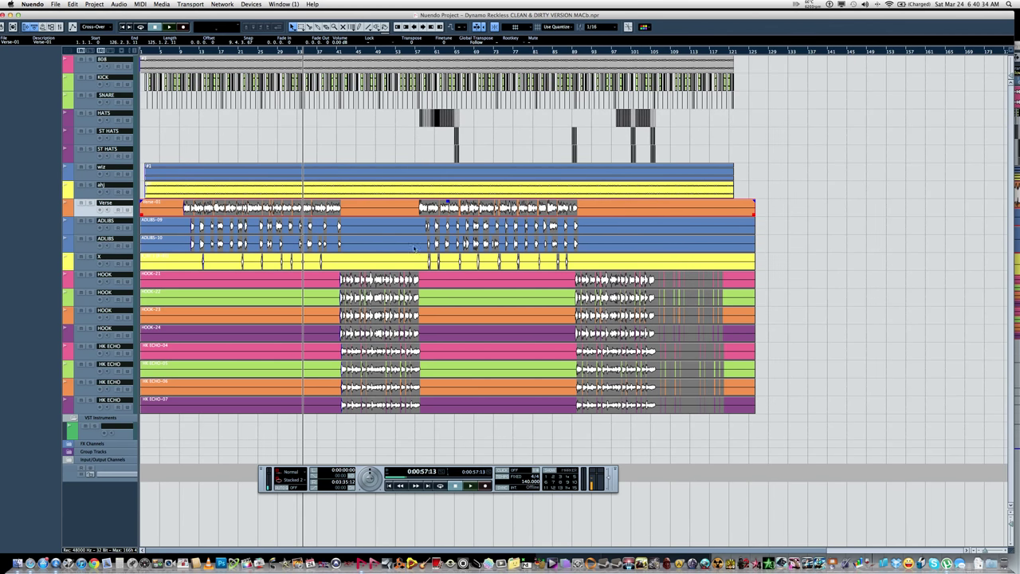
mouse_move(43, 17)
mouse_down()
mouse_move(66, 17)
mouse_move(57, 18)
mouse_up()
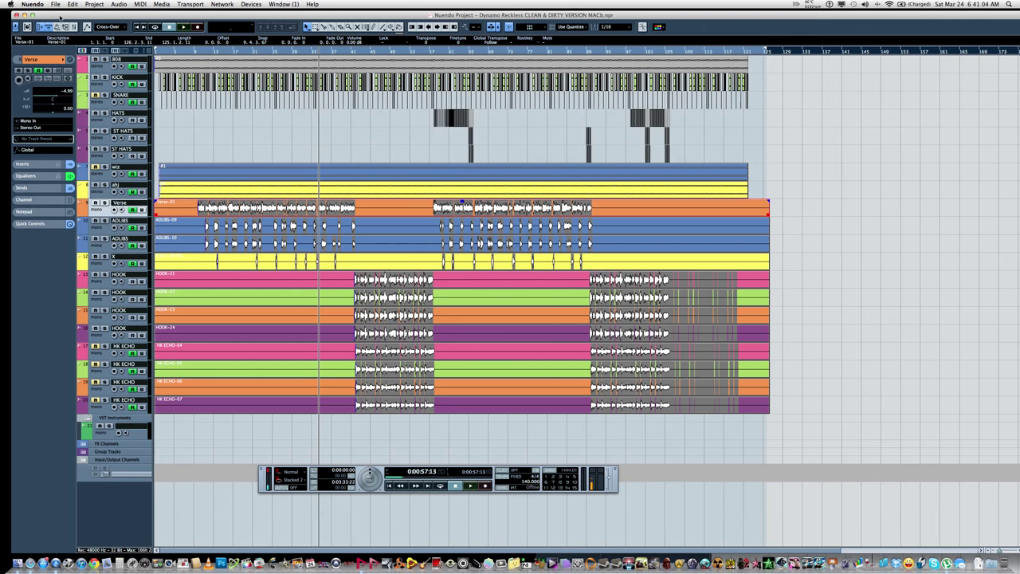
Step: Nudge the CLEAN & DIRTY VERSION window into place and bring the CLEAN use for edits project window to the front
mouse_move(60, 17)
mouse_down()
mouse_move(57, 25)
mouse_move(64, 19)
mouse_up()
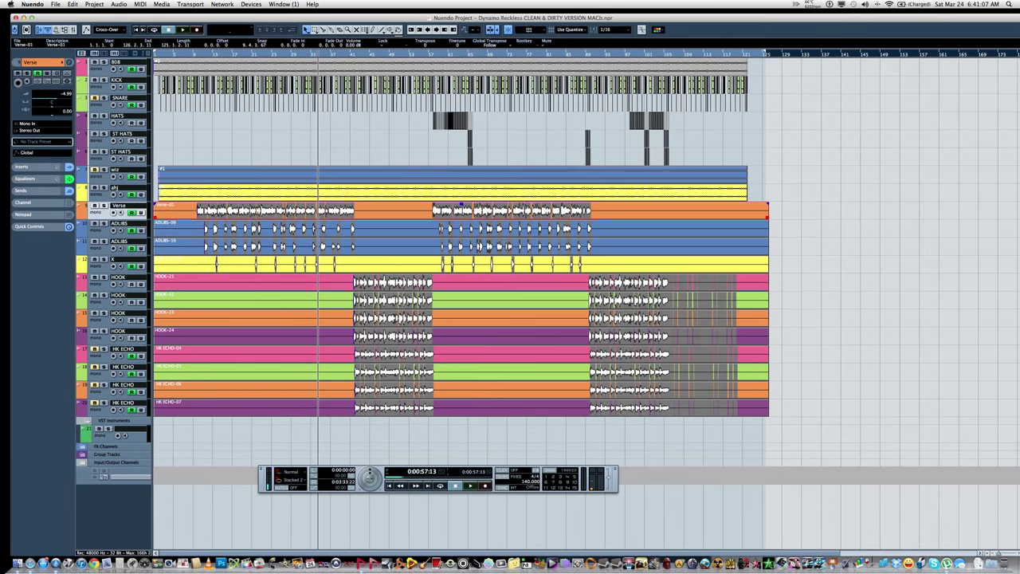
click(260, 5)
mouse_move(283, 5)
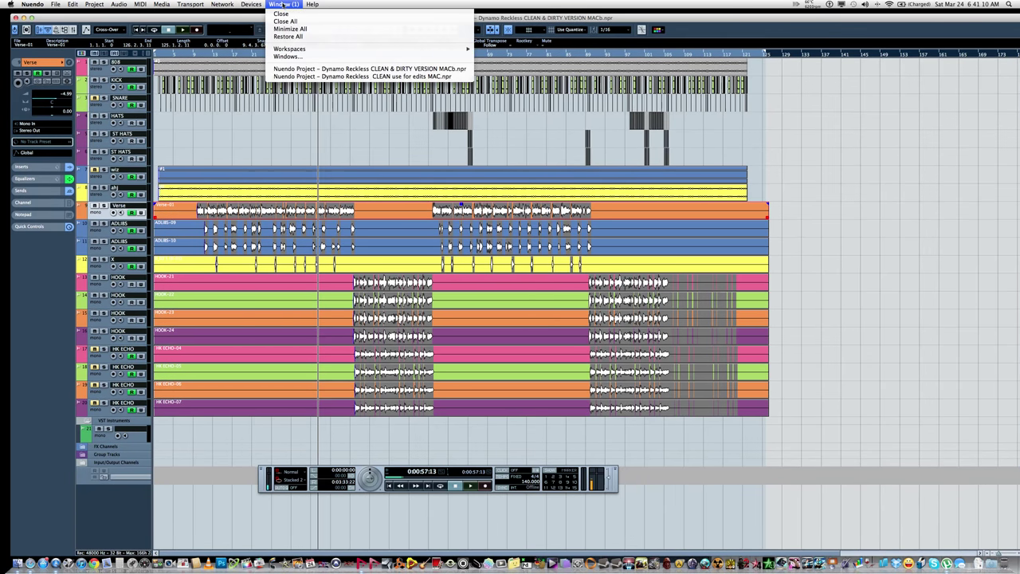
click(292, 69)
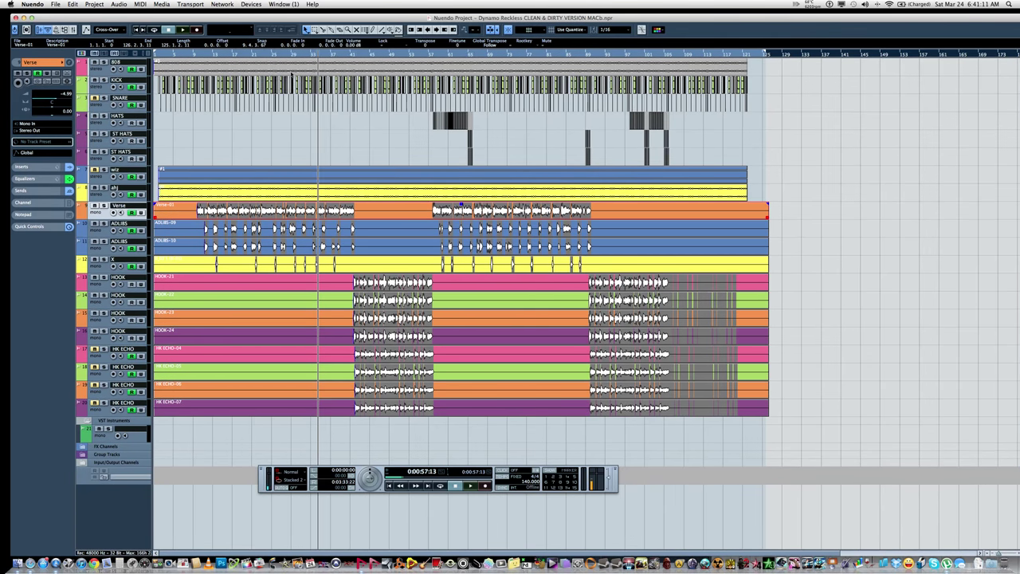
click(284, 4)
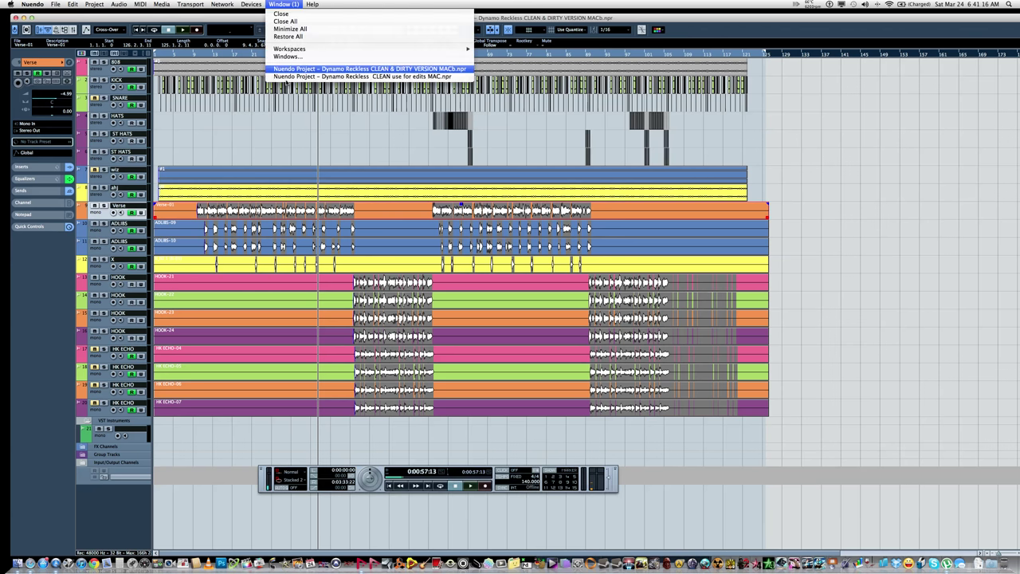
click(296, 77)
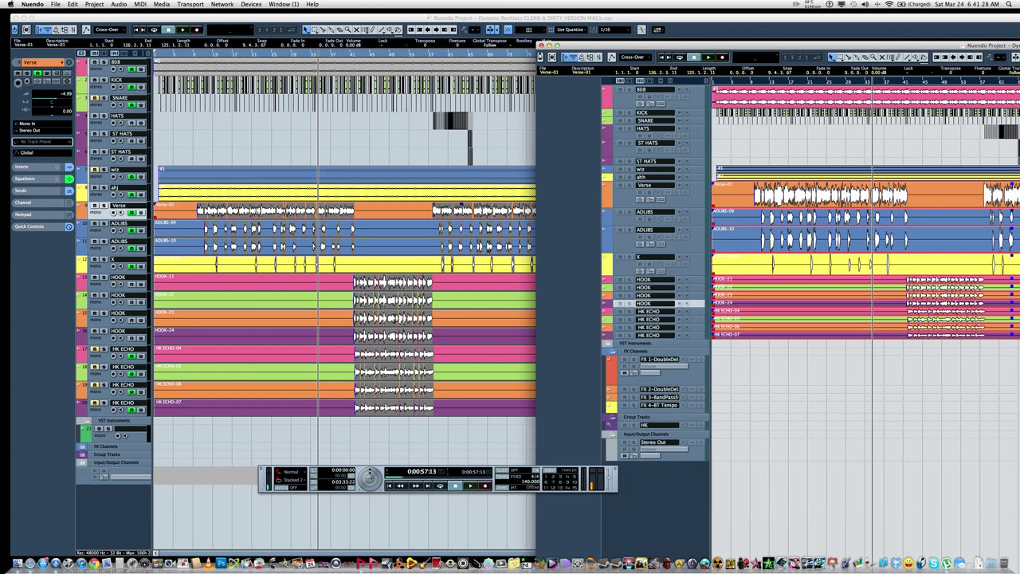
Step: Undo the bounce in the CLEAN use for edits project and close that project without saving its changes
click(540, 57)
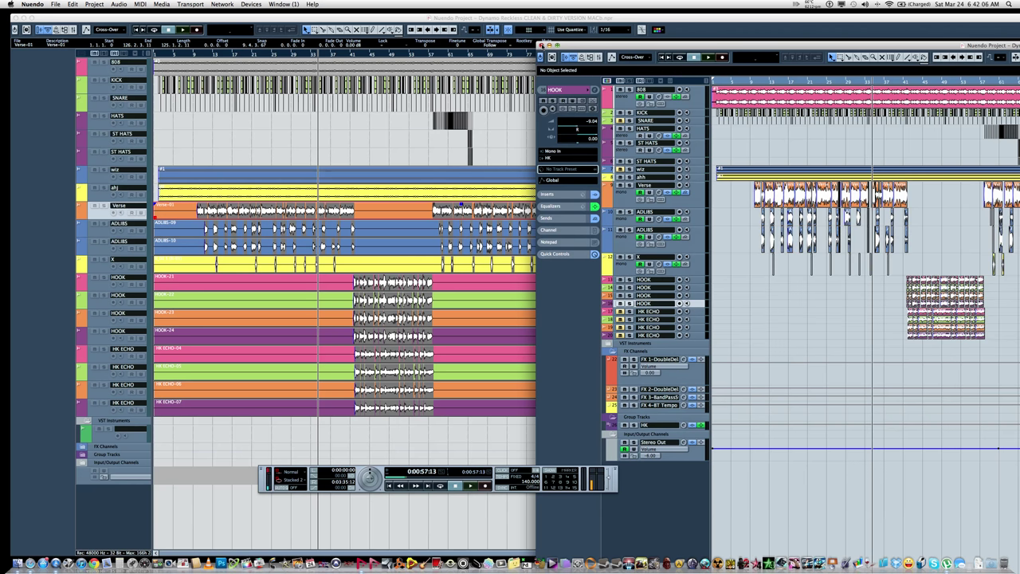
click(541, 46)
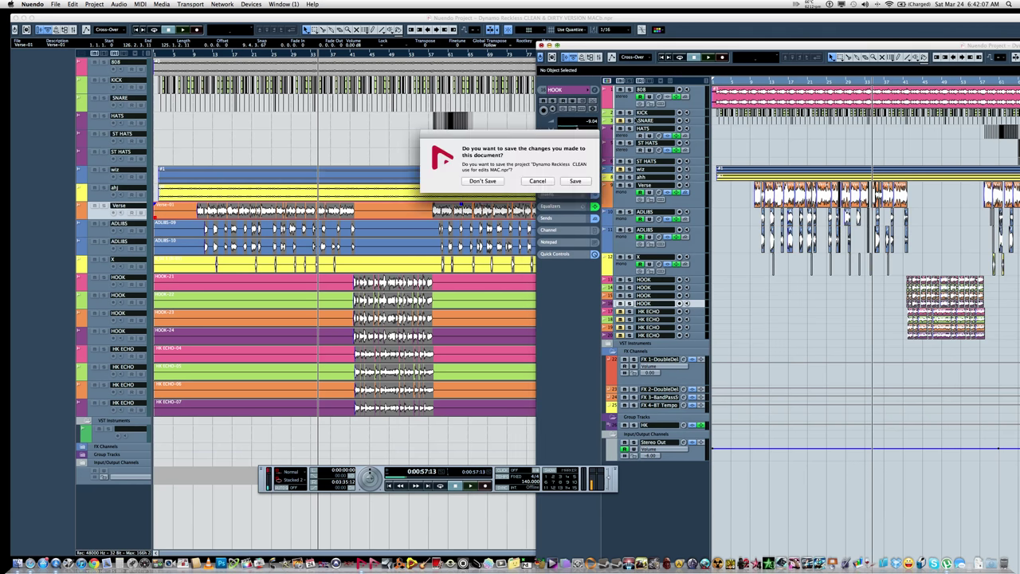
click(482, 181)
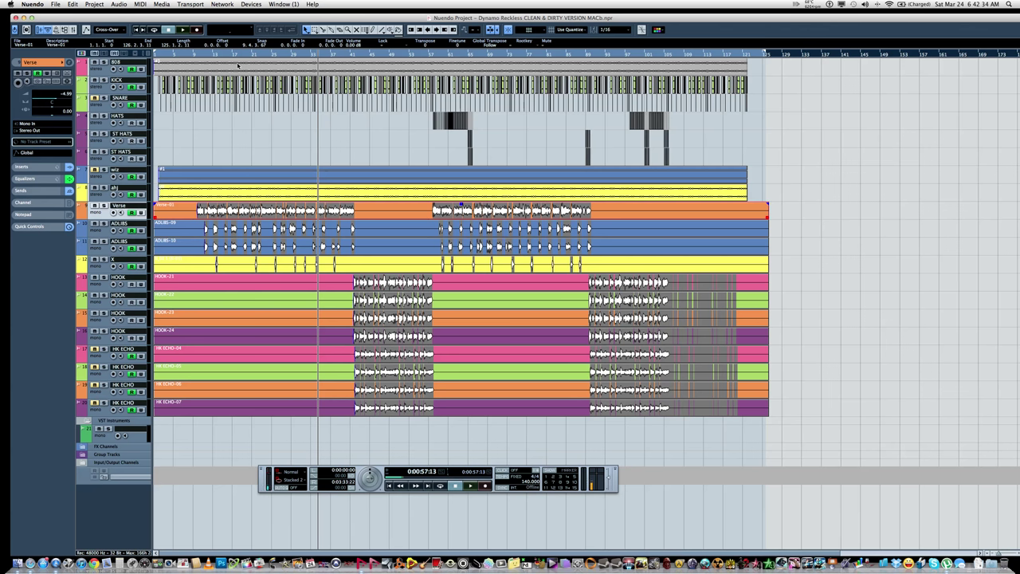
Step: Unmute the event on the 808 track with the Mute tool, and return to the Object Selection tool
click(237, 66)
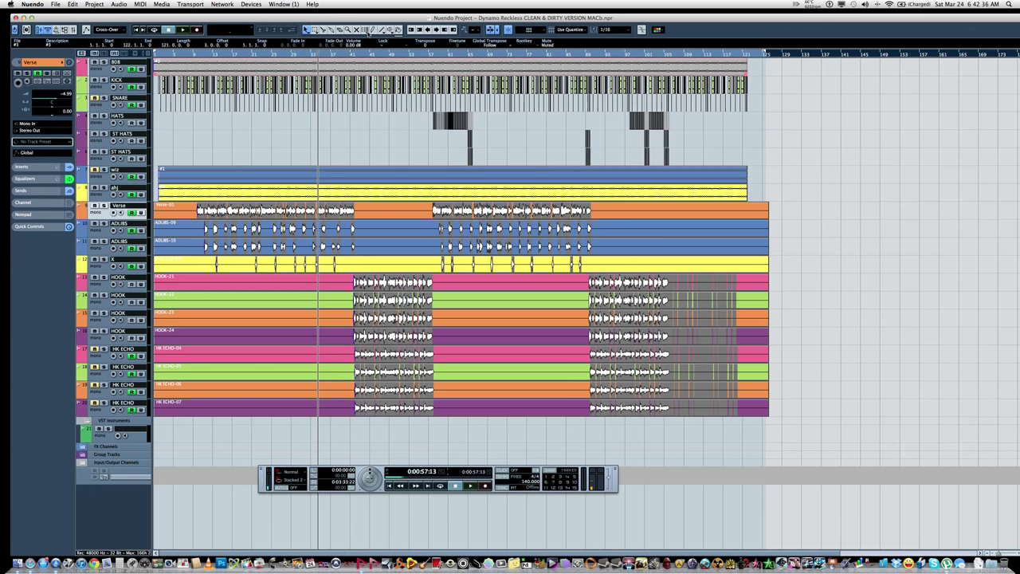
click(357, 30)
click(356, 61)
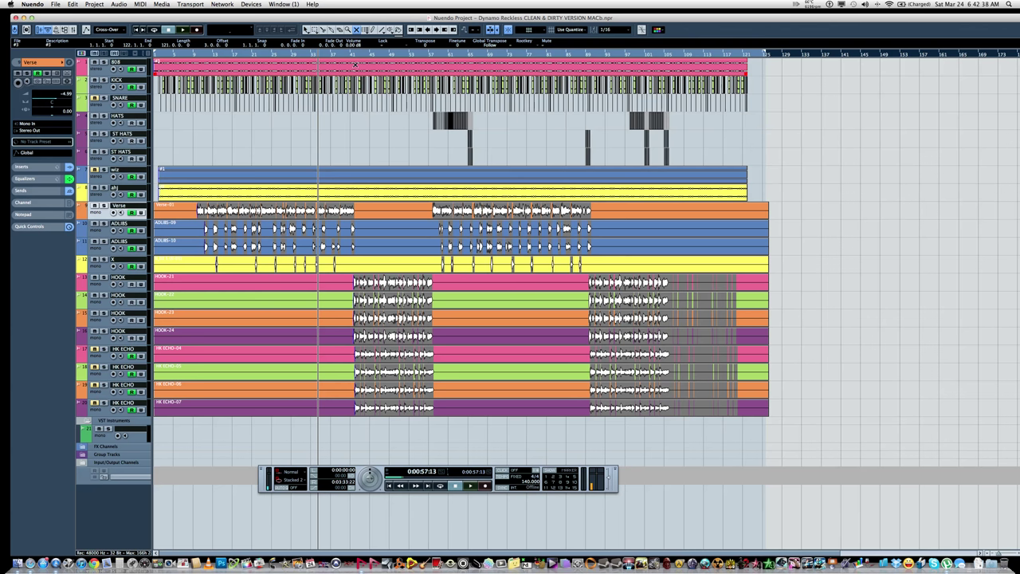
click(356, 60)
click(341, 63)
click(192, 65)
click(231, 142)
right_click(231, 142)
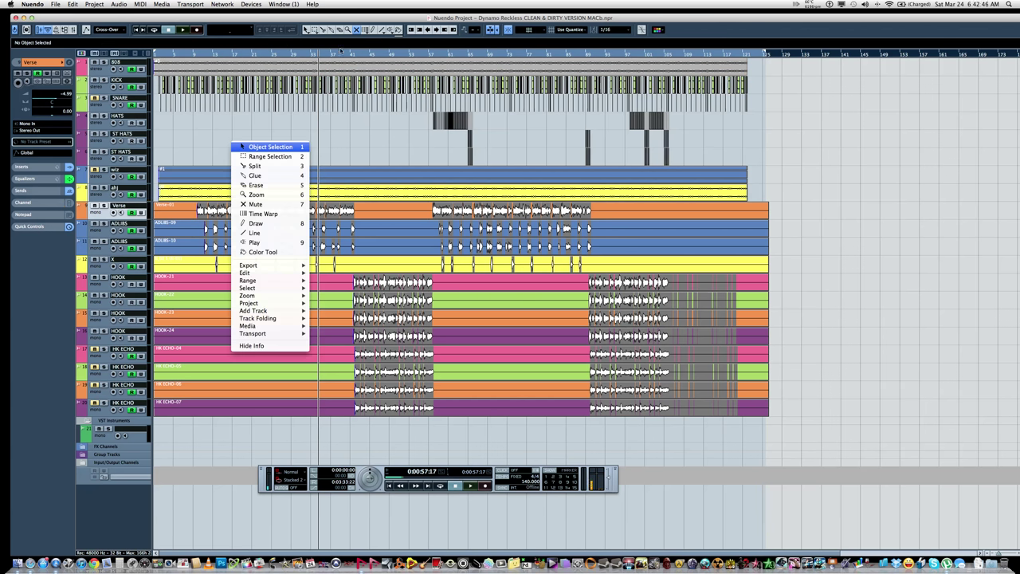
click(490, 83)
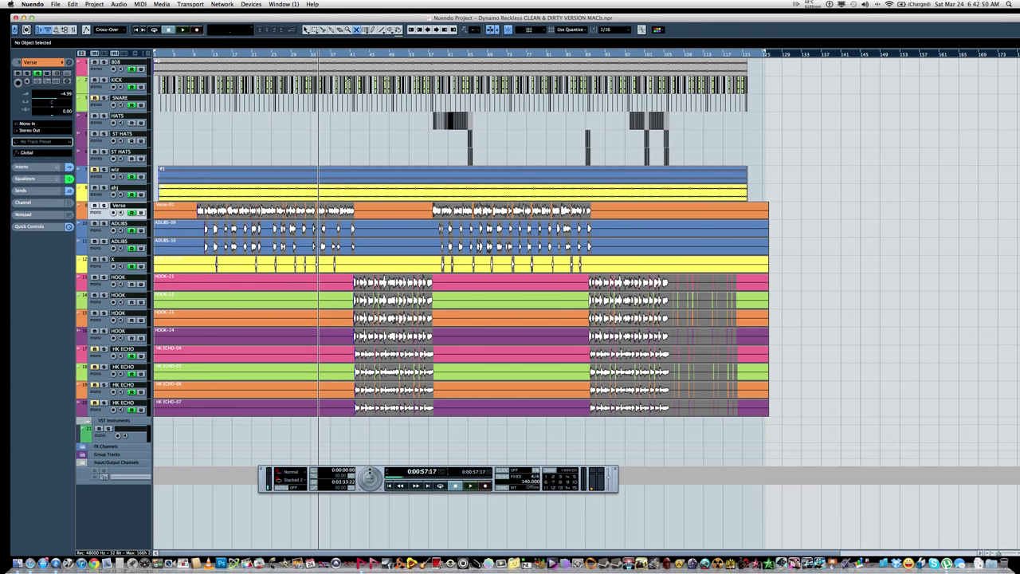
click(351, 70)
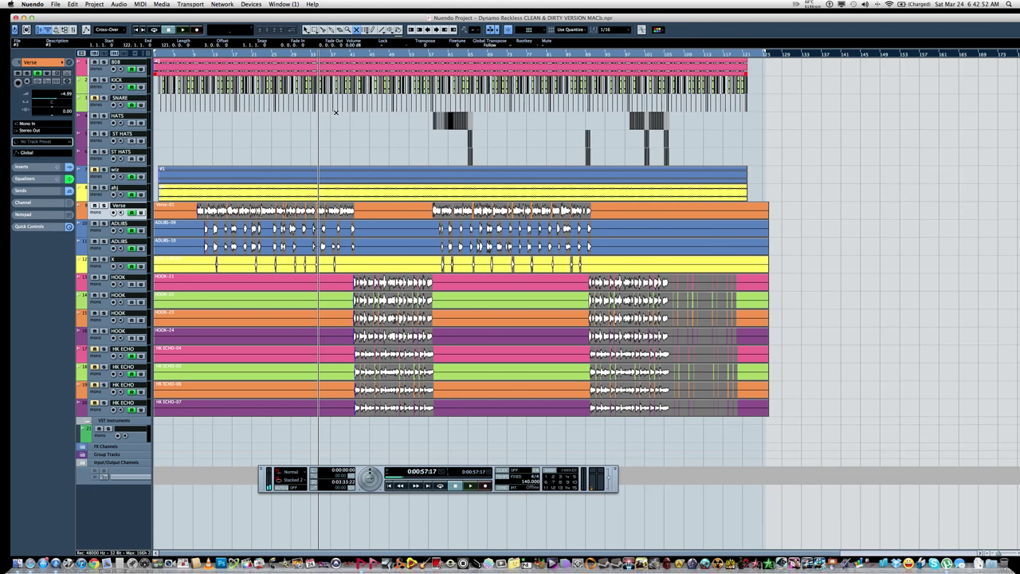
right_click(327, 119)
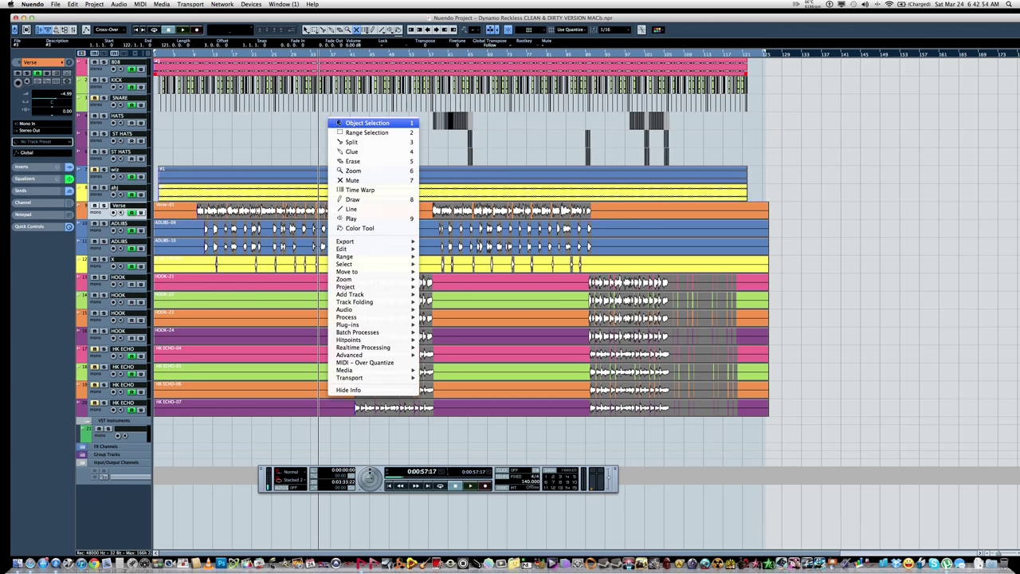
click(366, 123)
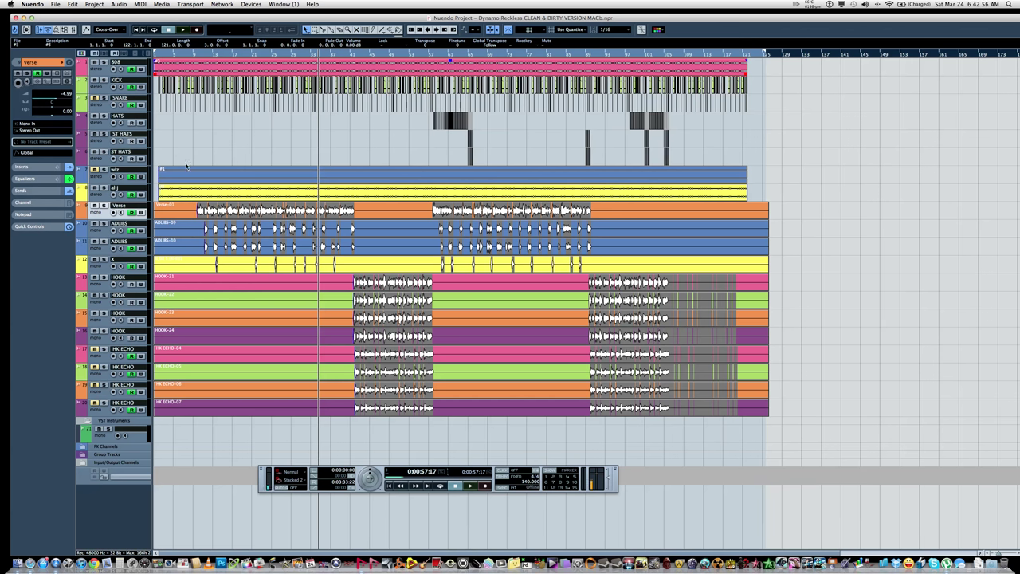
Step: Play a few seconds of the CLEAN & DIRTY VERSION project from about 0:00:43 to check the mix, and stop
click(279, 54)
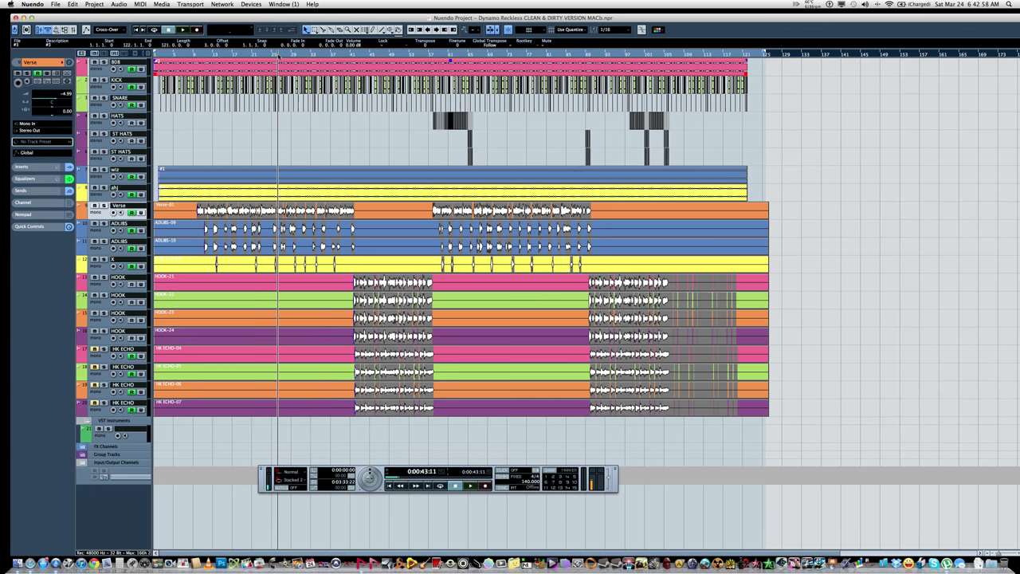
key(space)
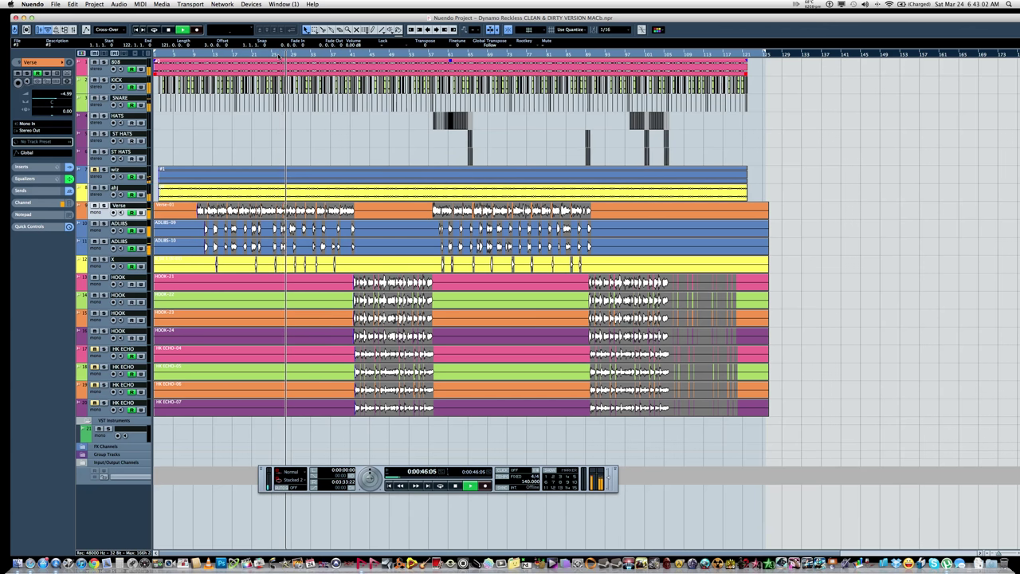
key(space)
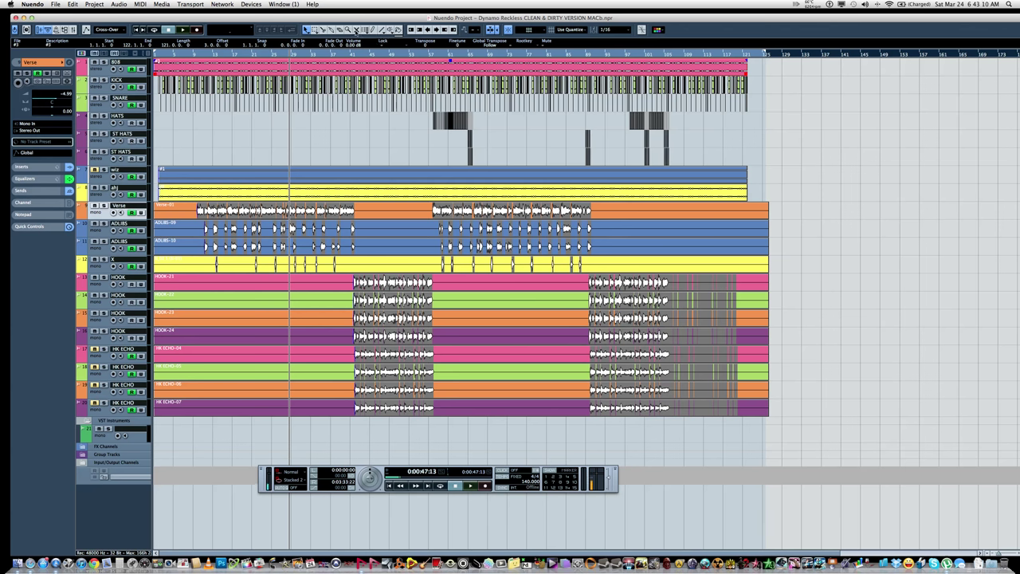
Step: Mute the bounced Verse-01 event on the Verse track with the Mute tool
click(357, 30)
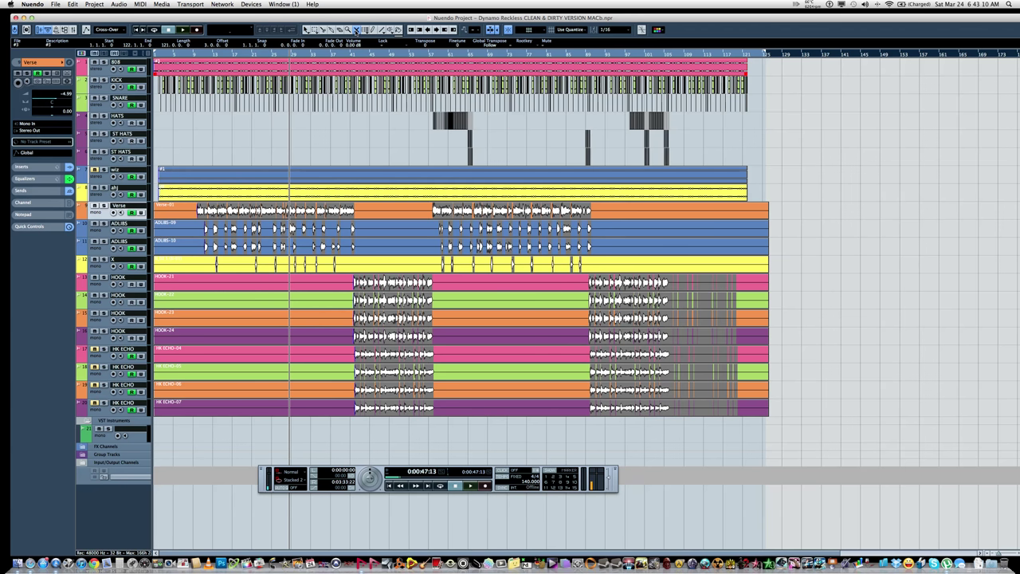
click(387, 210)
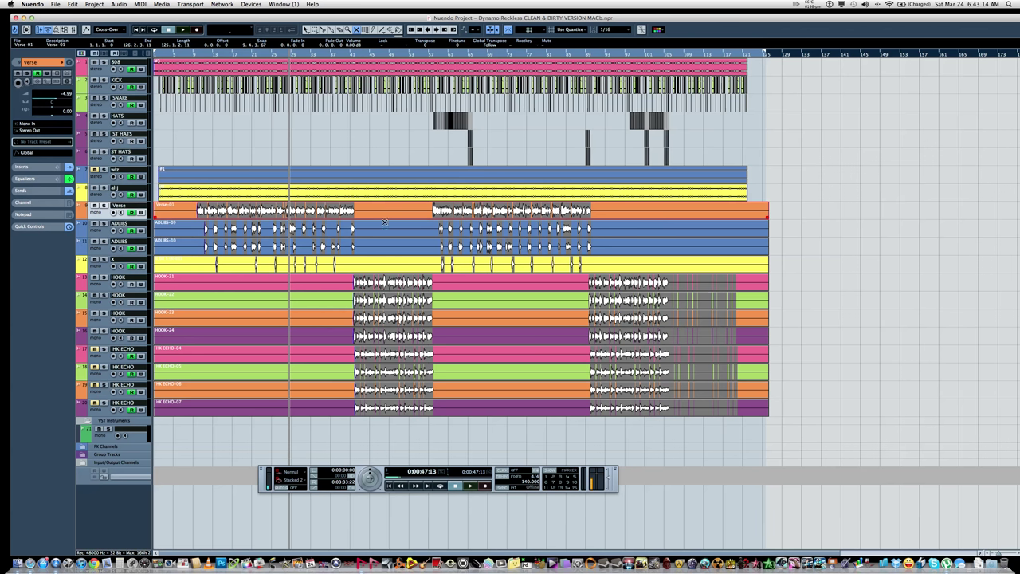
click(391, 210)
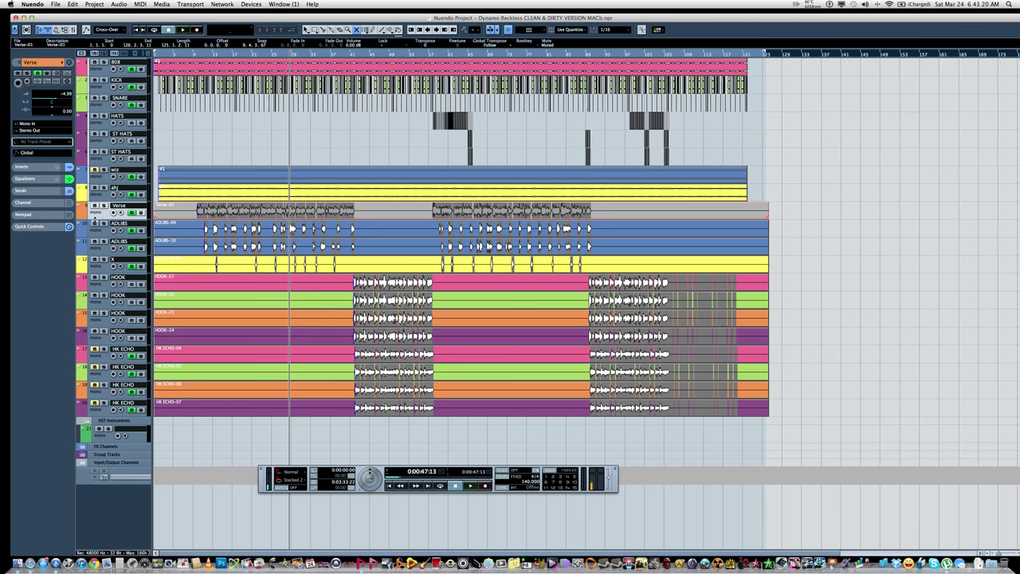
Step: Enlarge the Verse track and set its lane display to Lanes Fixed
key(ctrl+Down)
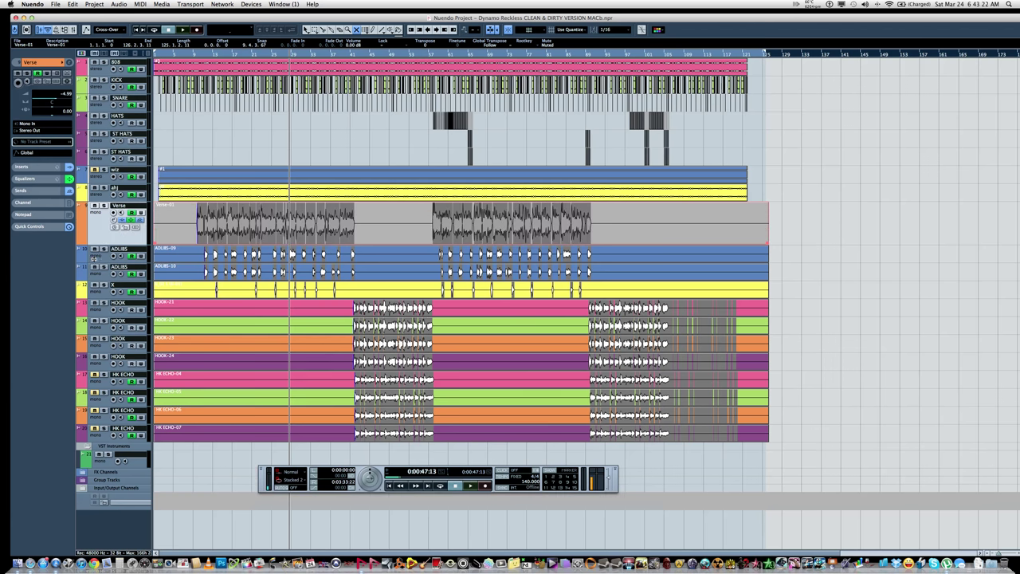
key(ctrl+Down)
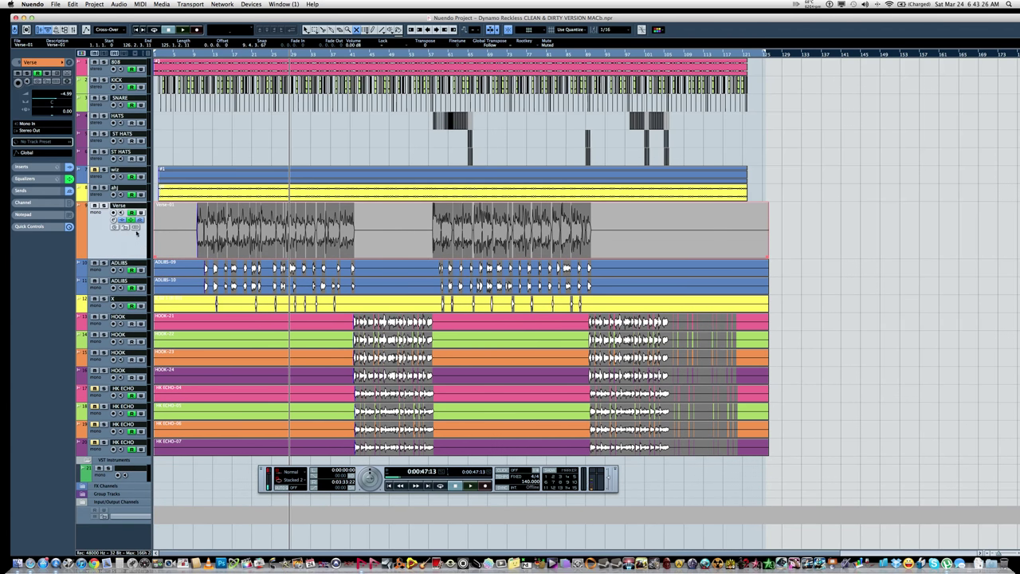
click(136, 228)
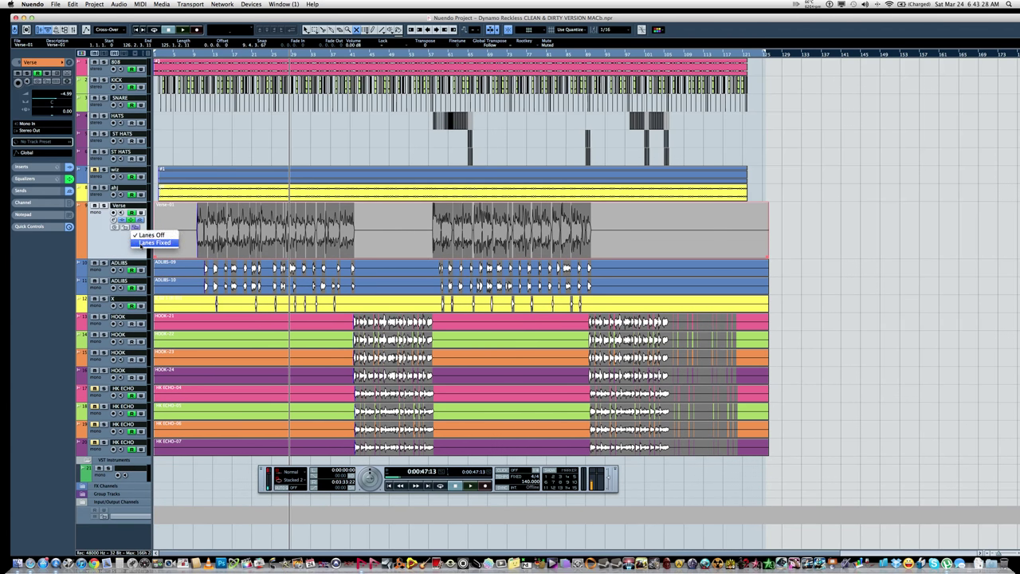
click(151, 242)
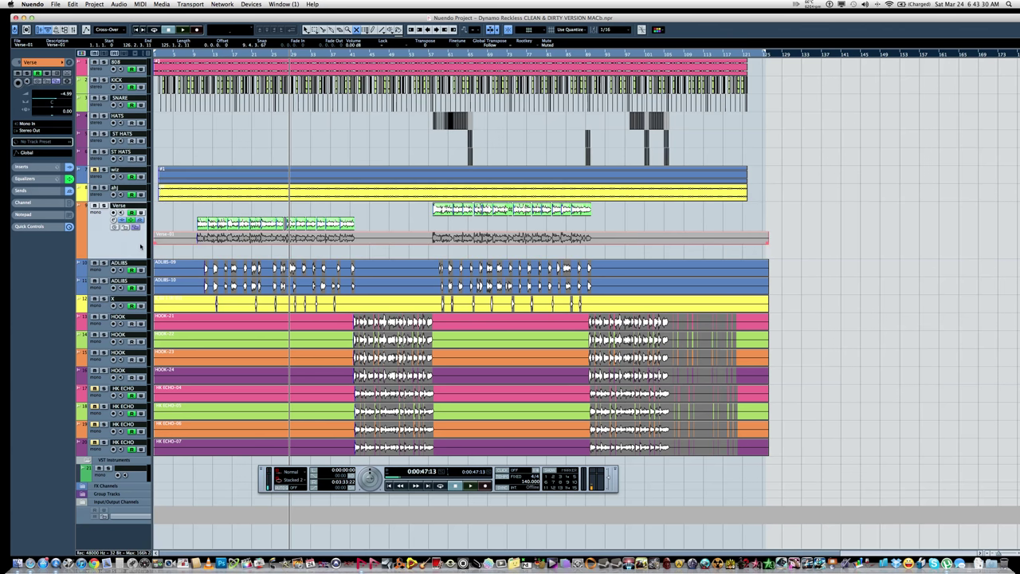
Step: Toggle the mute of the bounced Verse-01 lane to switch between clean and dirty vocals, leaving the clean lane unmuted
click(362, 242)
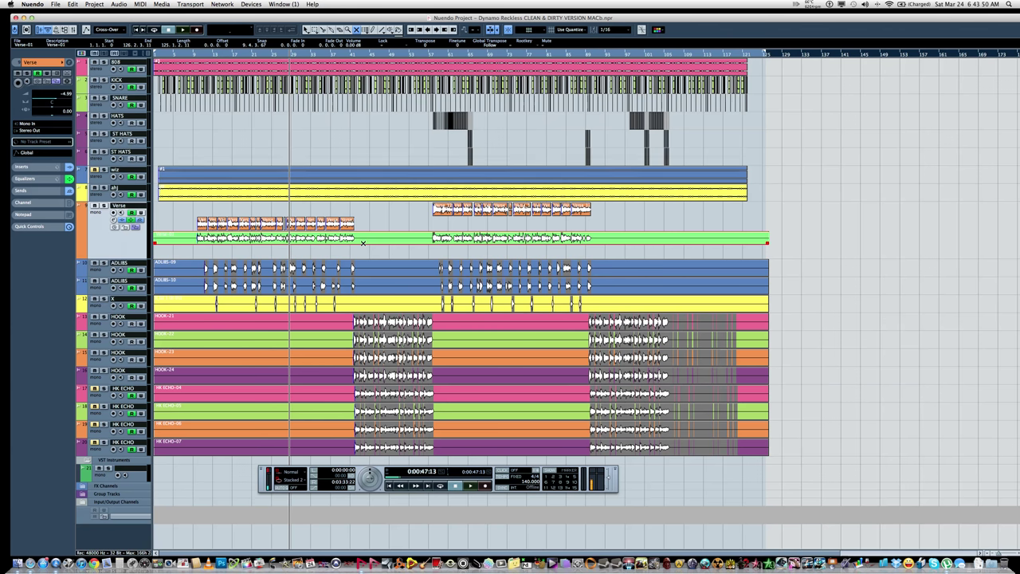
click(362, 242)
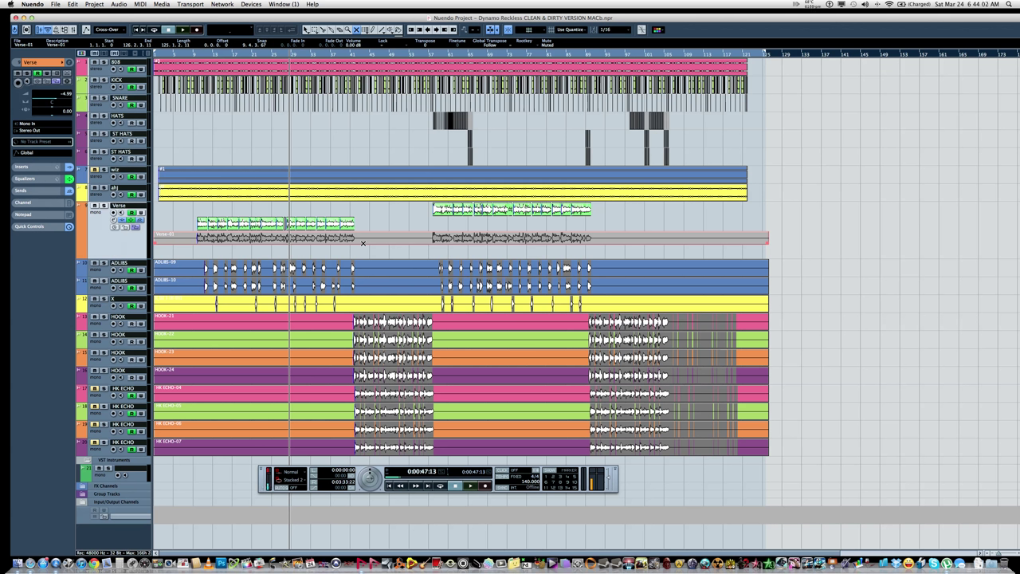
click(362, 239)
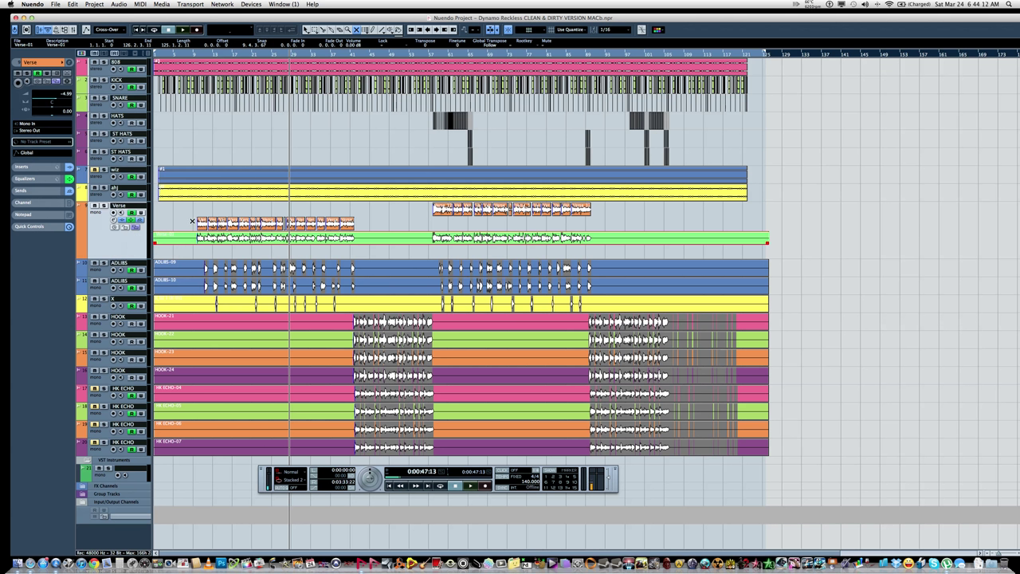
Step: Set the Verse track back to Lanes Off and shrink all tracks to a compact height
click(136, 227)
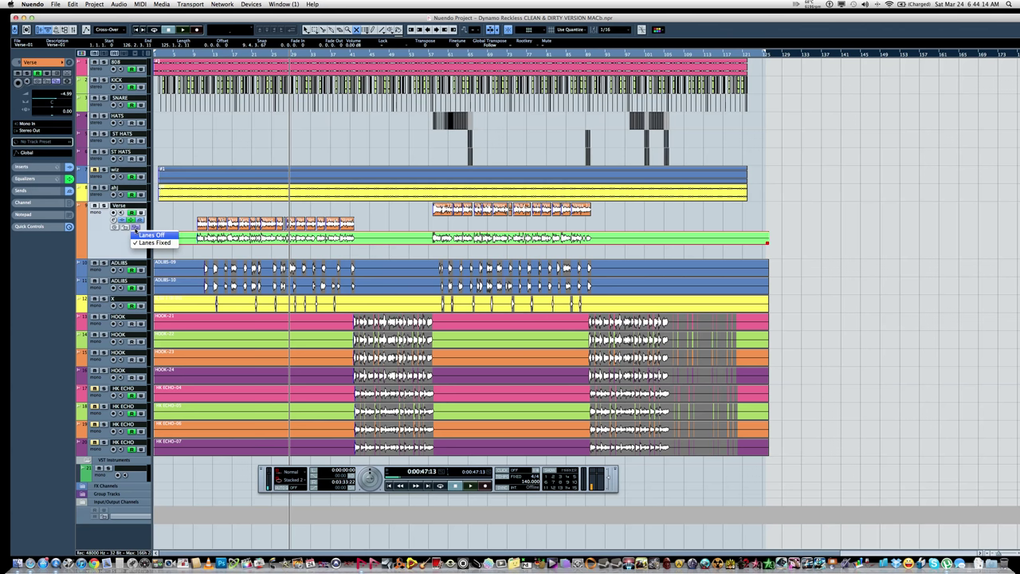
click(144, 235)
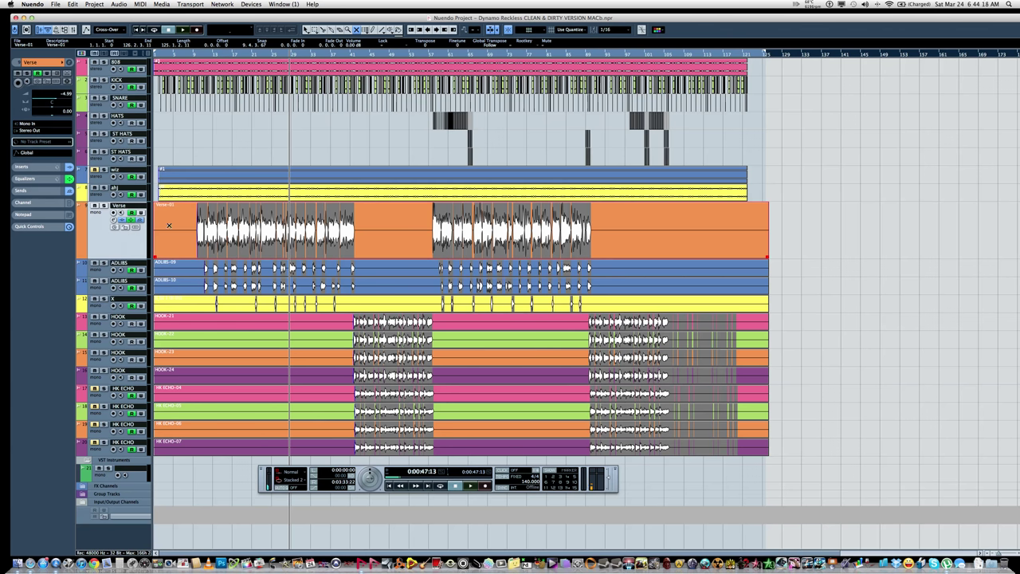
key(z)
key(z)
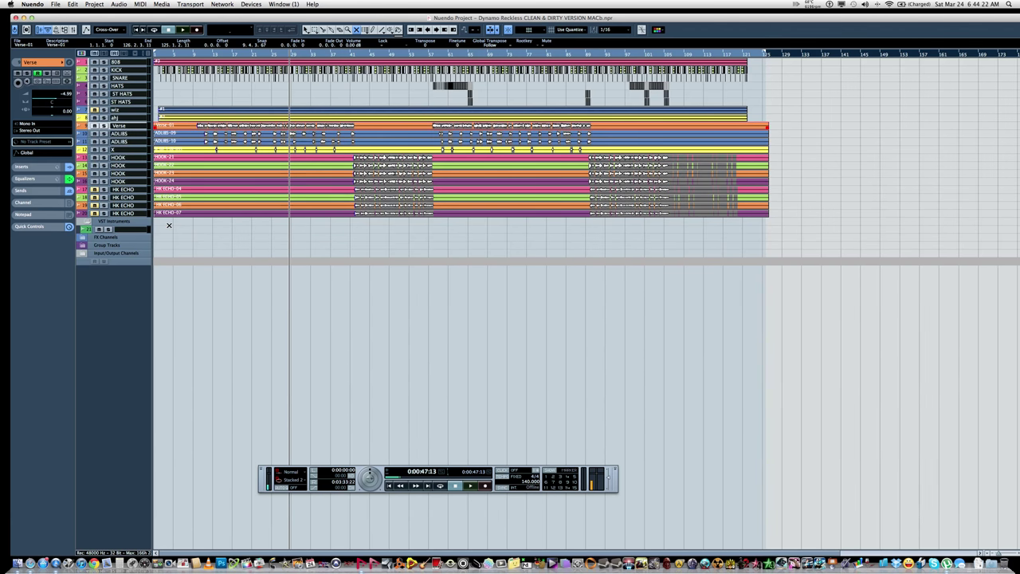
Step: Play the project from the beginning and open the Mixer, showing its channels from ST HATS through the FX channels
key(Home)
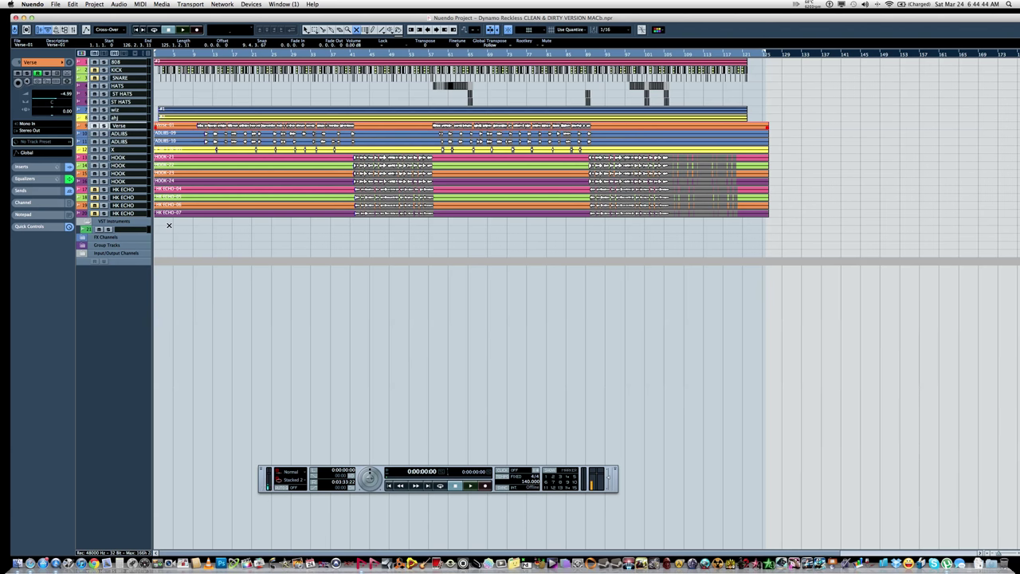
key(space)
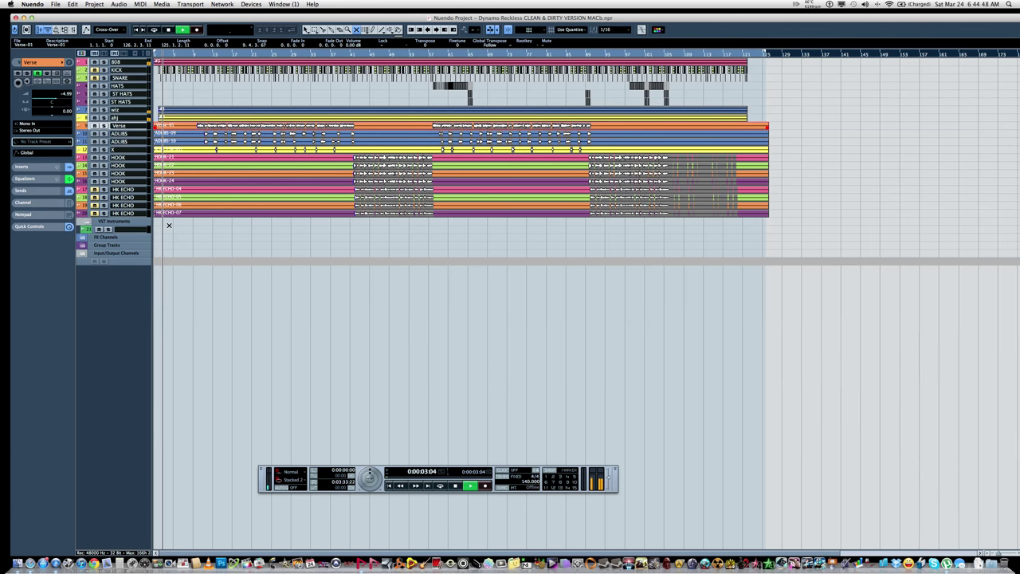
key(F3)
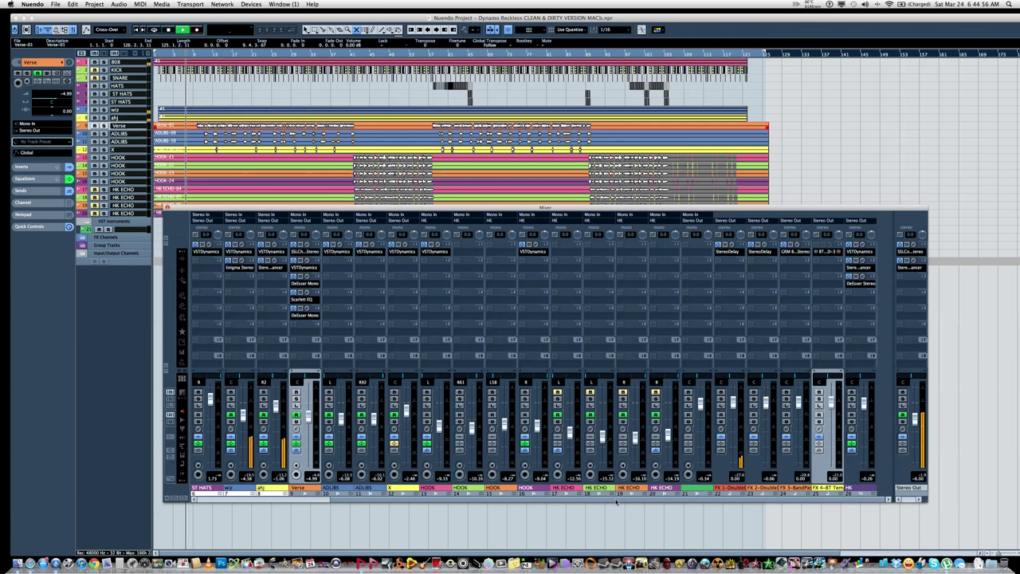
drag(578, 500, 553, 500)
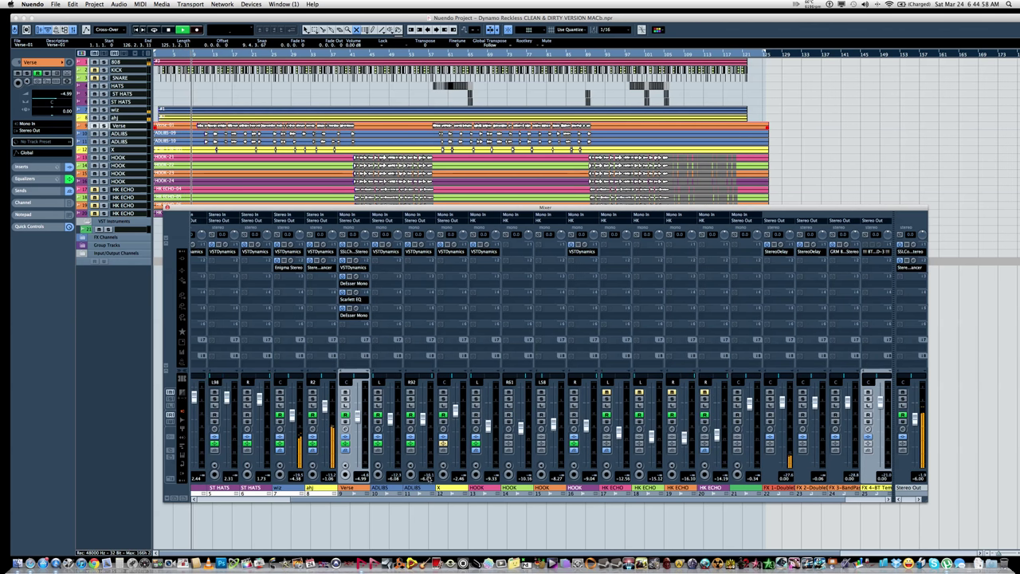
Step: Inspect the Scarlett EQ insert on the Verse channel and the SSLComp insert on the Stereo Out channel during playback
click(354, 292)
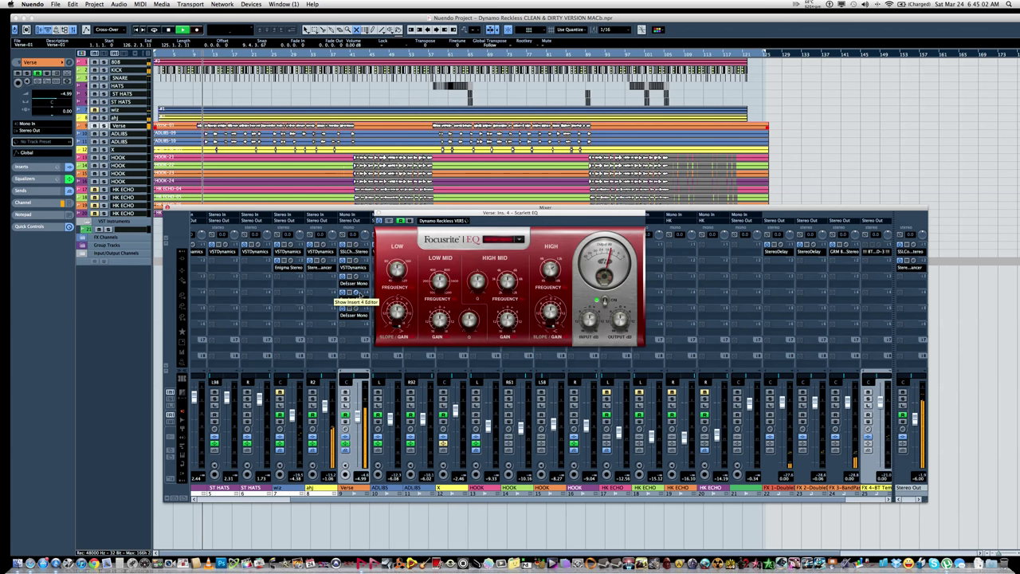
click(355, 292)
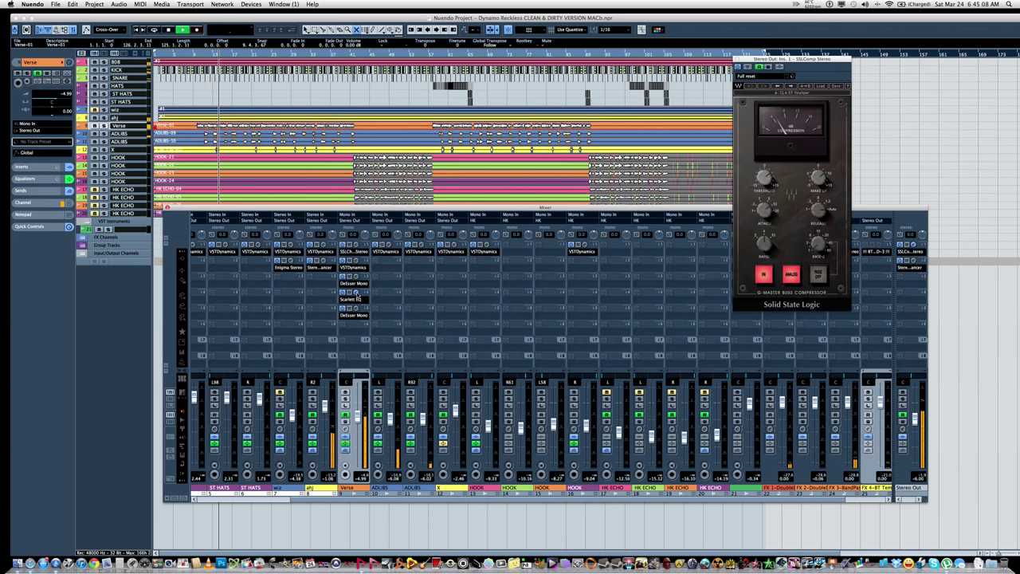
click(357, 294)
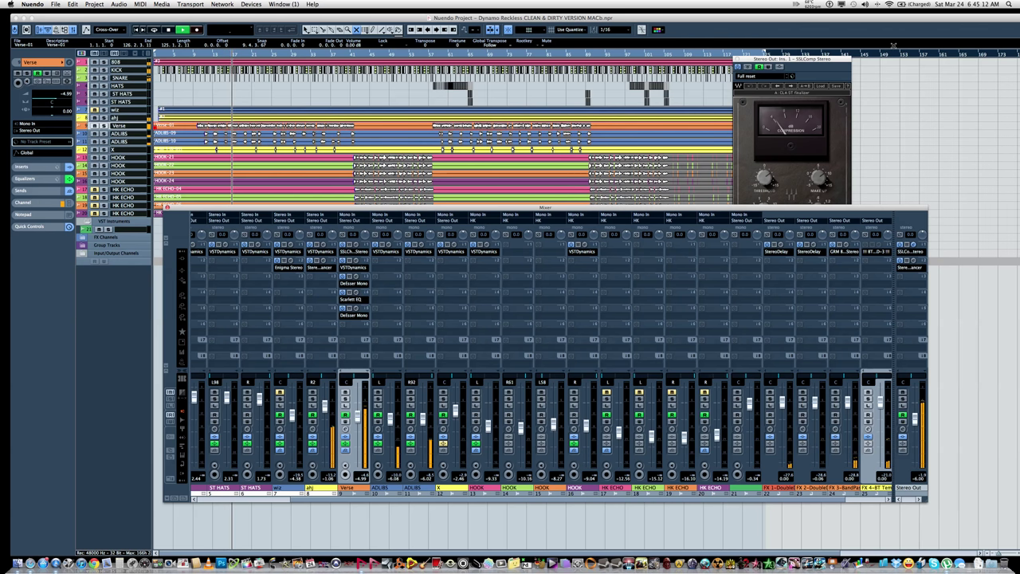
click(831, 62)
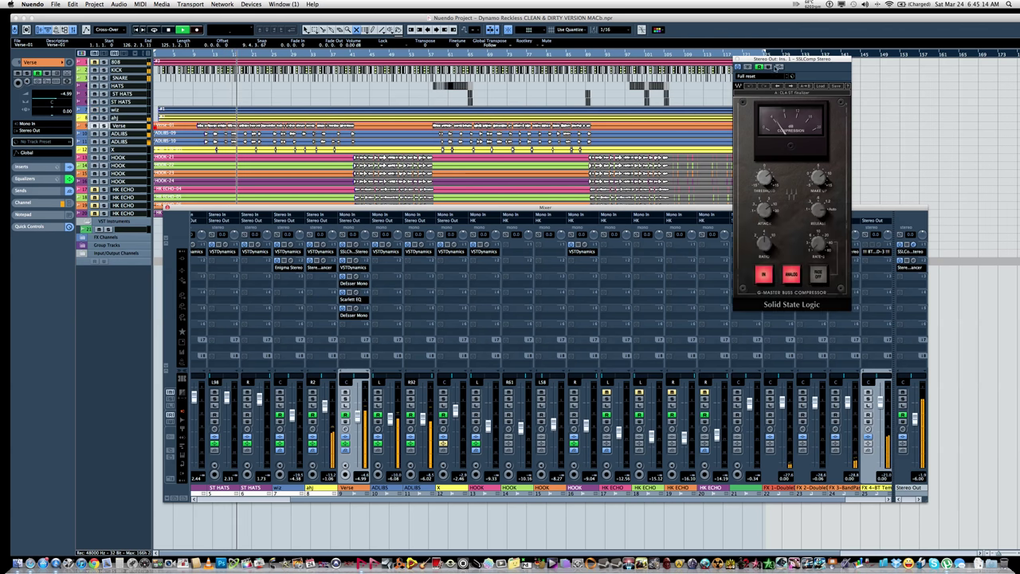
click(356, 300)
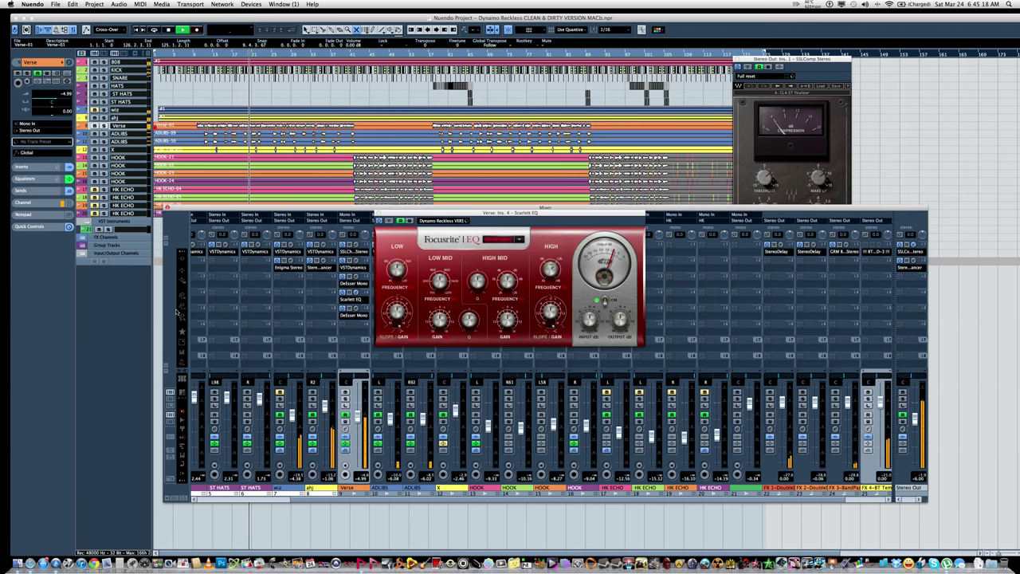
Step: Show large level meters in the extended section of all Mixer channels and stop playback
click(182, 353)
click(182, 353)
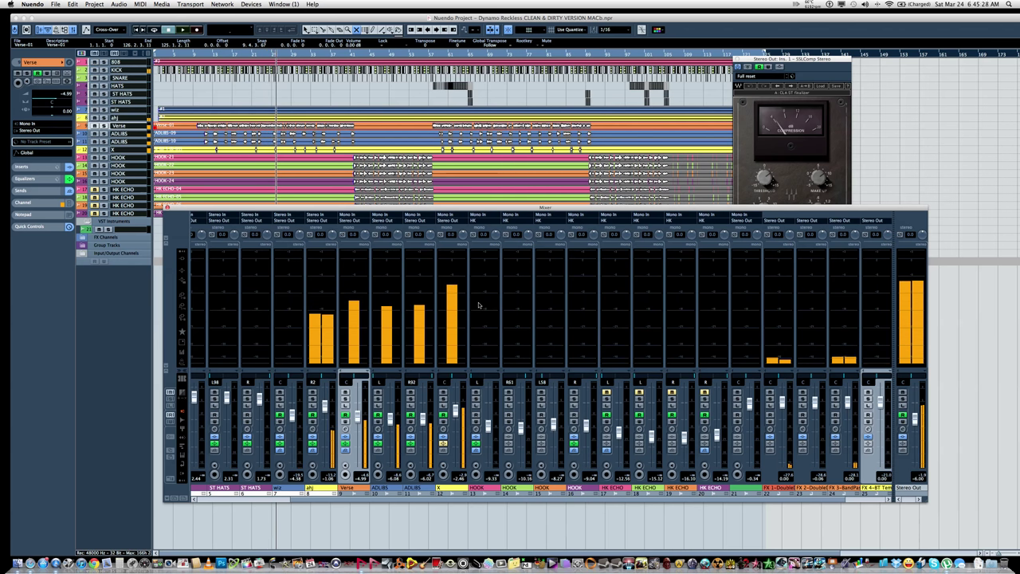
key(space)
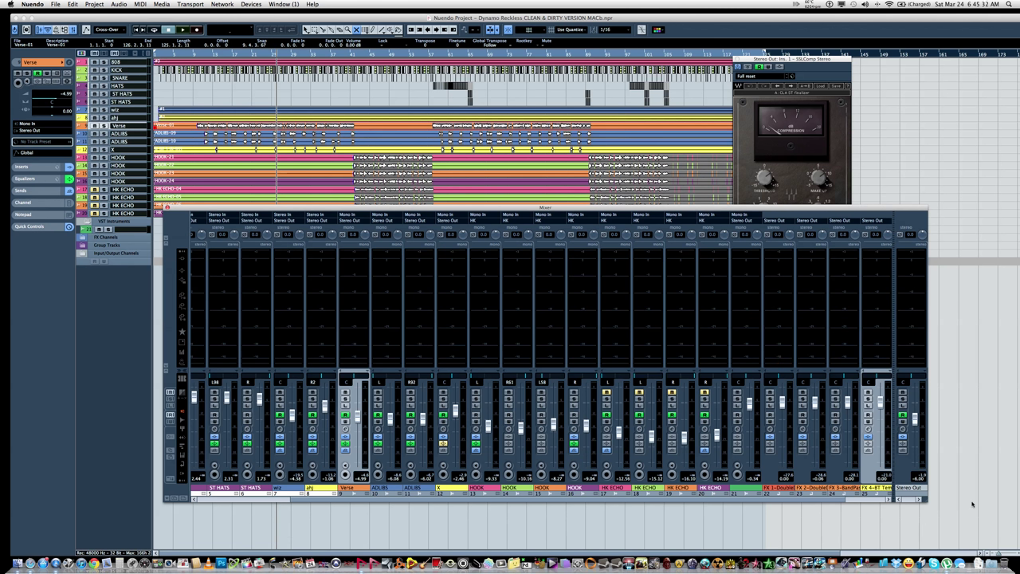
Step: Minimize the project window and hide the remaining Mixer and plug-in windows to clear the desktop
click(23, 16)
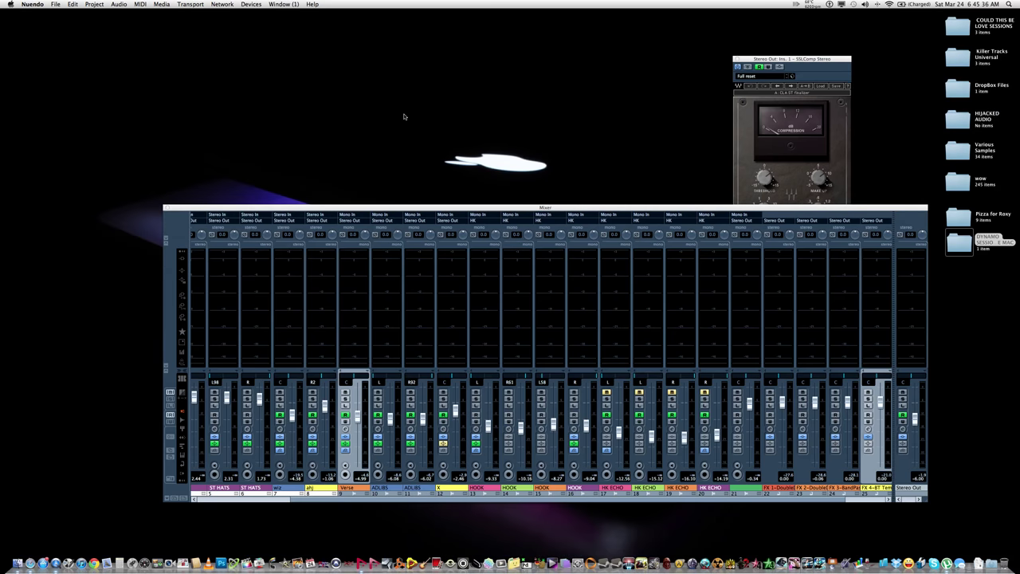
key(super+h)
click(565, 361)
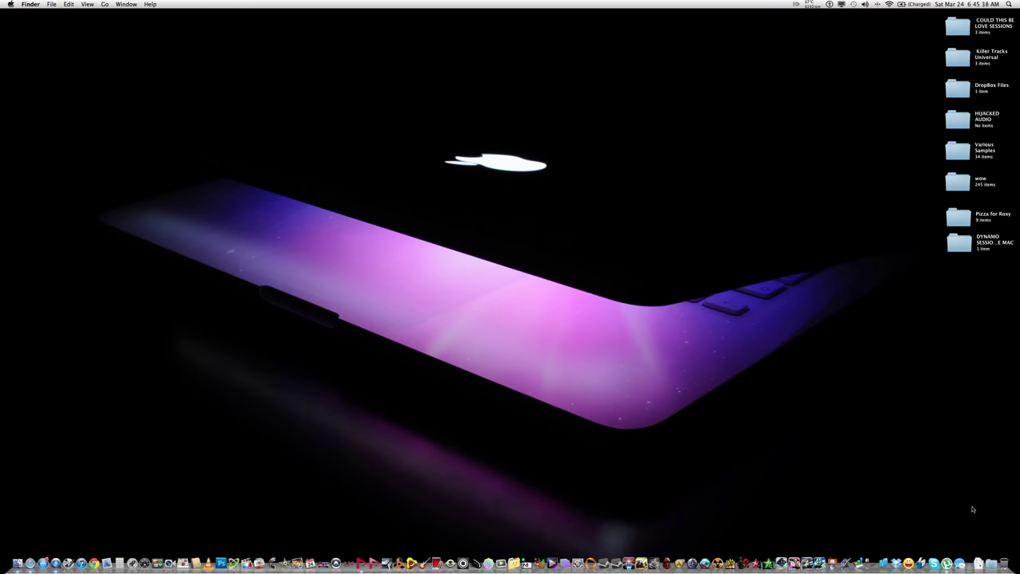